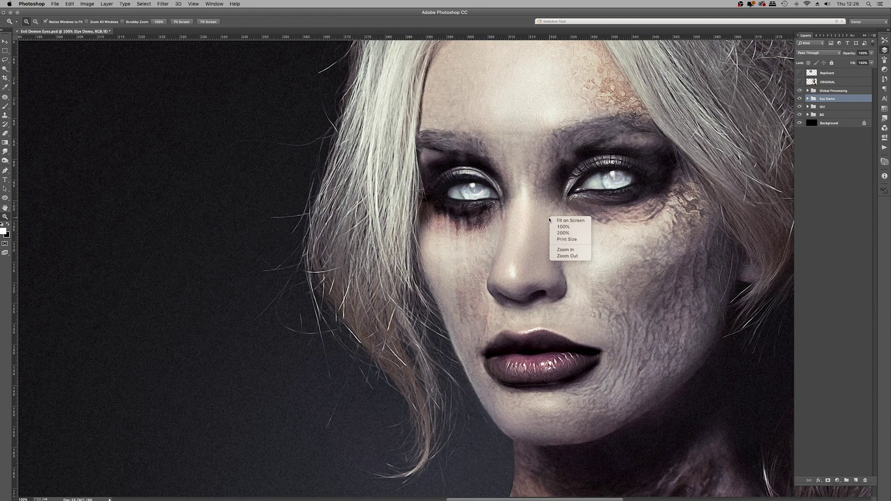
- Fit the whole canvas in the window from the Zoom tool's options
left_click(557, 223)
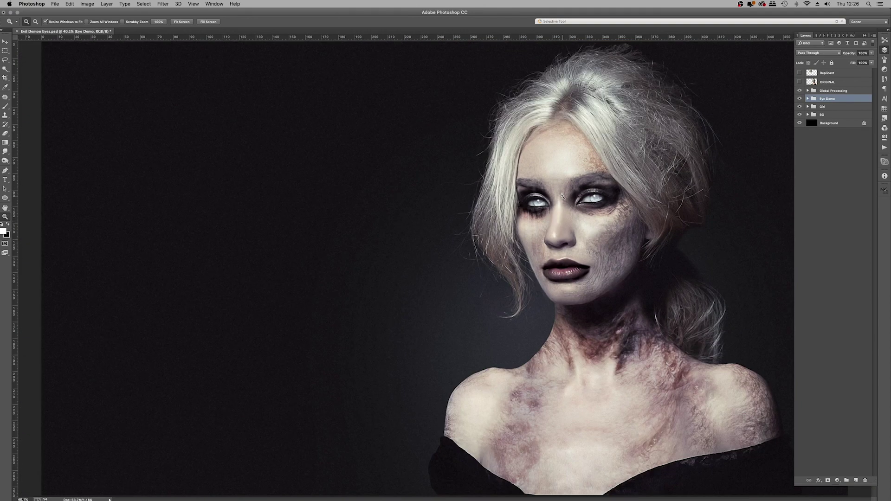
right_click(563, 197)
left_click(582, 238)
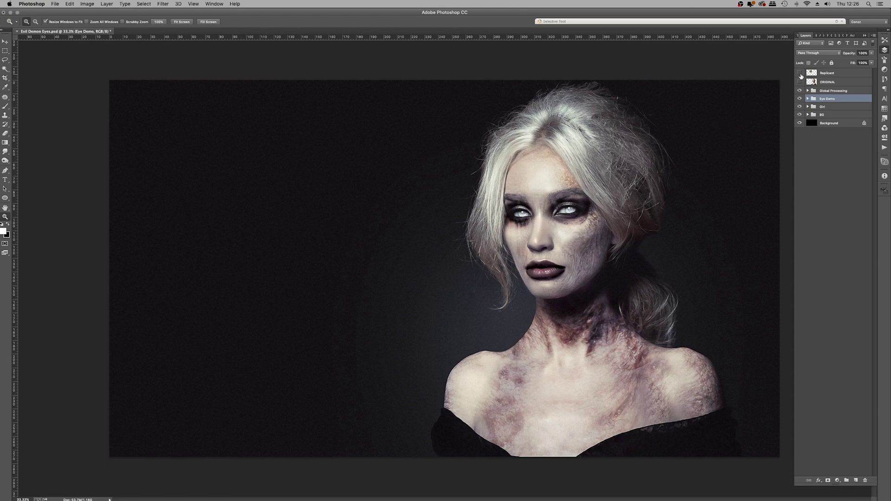
- Show the Replicant reference photo, zoom in on its eyes, then fit the image again
left_click(800, 73)
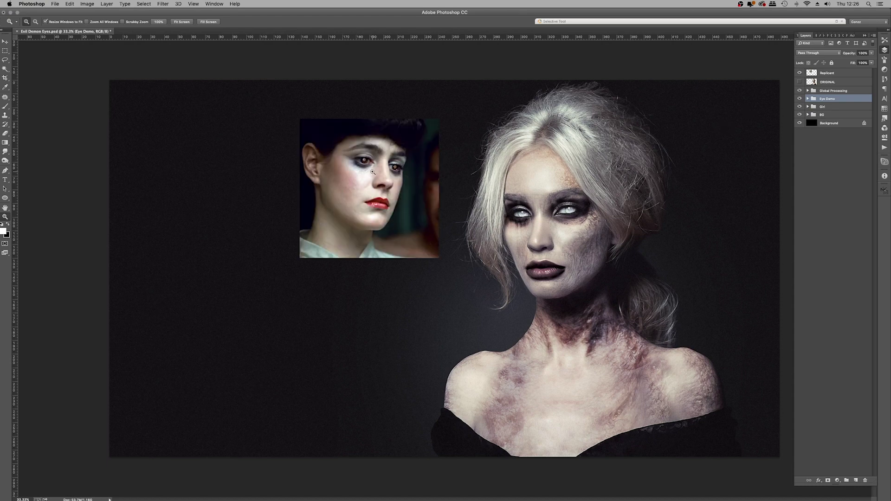
left_click(373, 172)
left_click(372, 172)
left_click(373, 172)
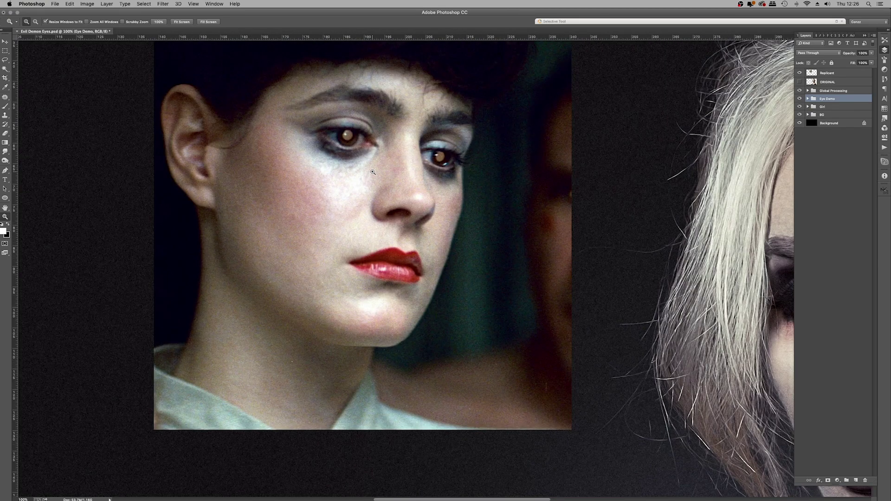
left_click(373, 169)
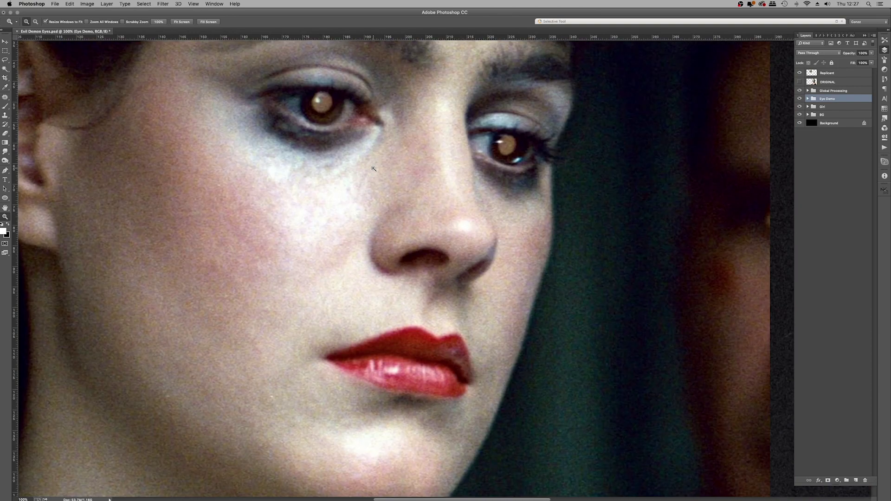
right_click(384, 166)
left_click(409, 171)
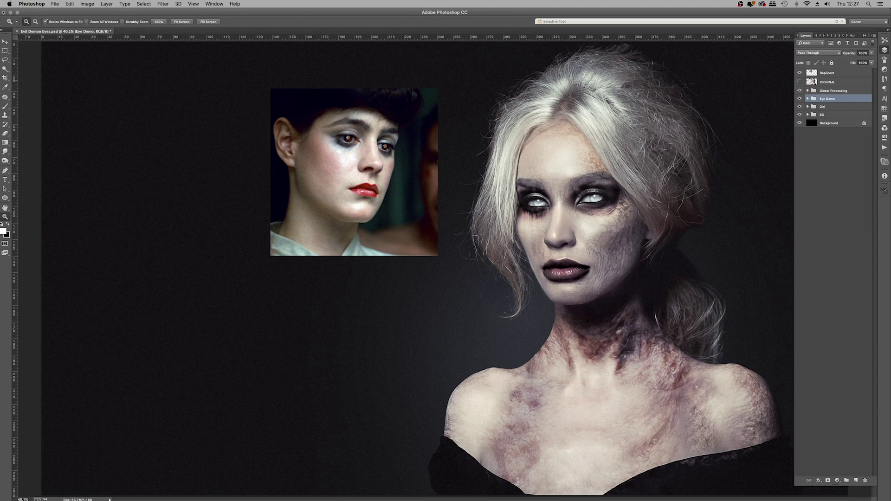
- Hide the Replicant photo and zoom in on the zombie face's white eyes
left_click(800, 73)
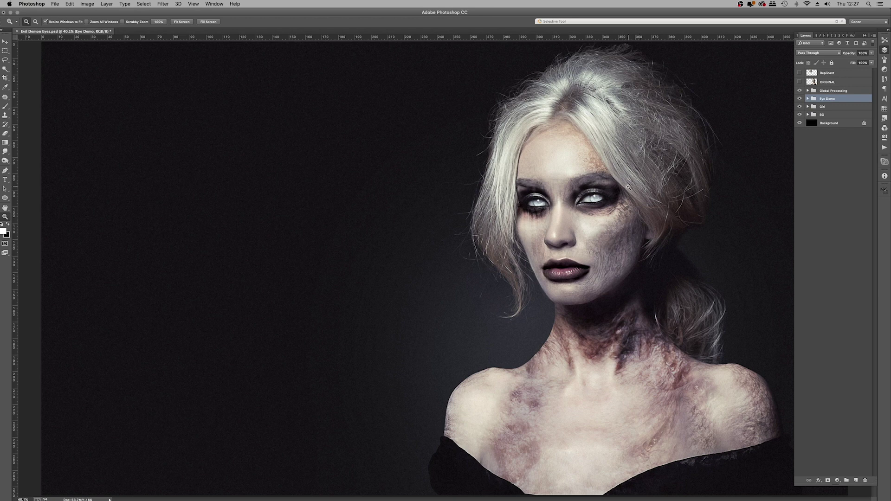
right_click(613, 192)
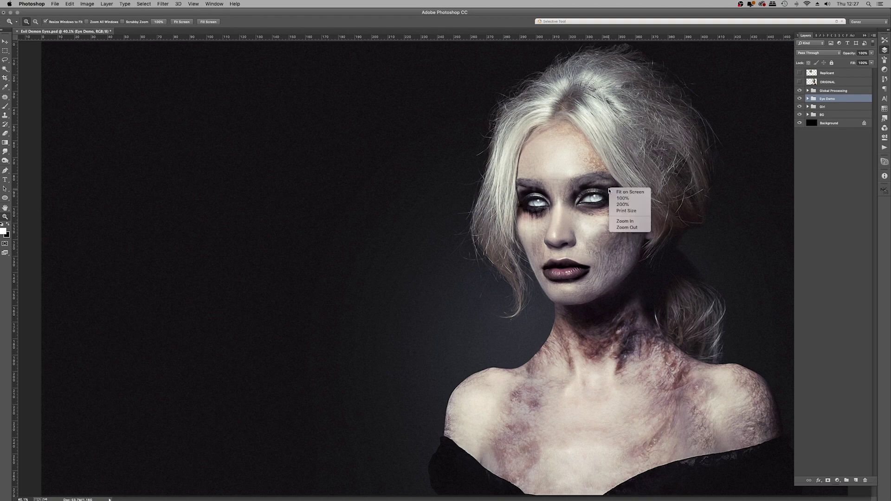
left_click(638, 227)
left_click(617, 217)
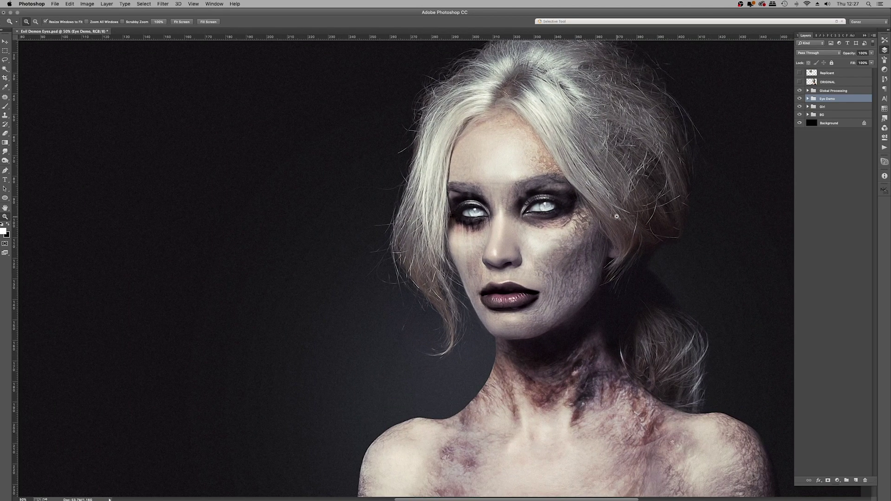
left_click(574, 215)
left_click(546, 222)
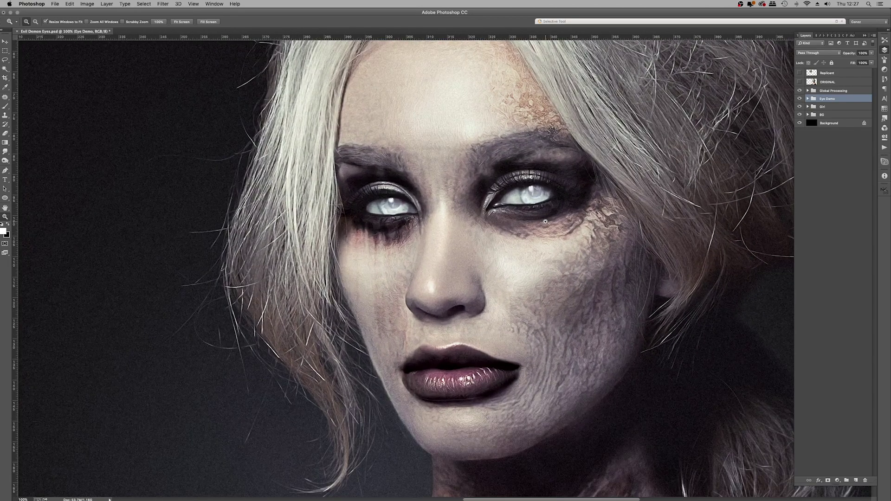
- Fit the image, zoom out one step, and show the ORIGINAL layer for comparison
right_click(526, 214)
left_click(569, 220)
right_click(590, 200)
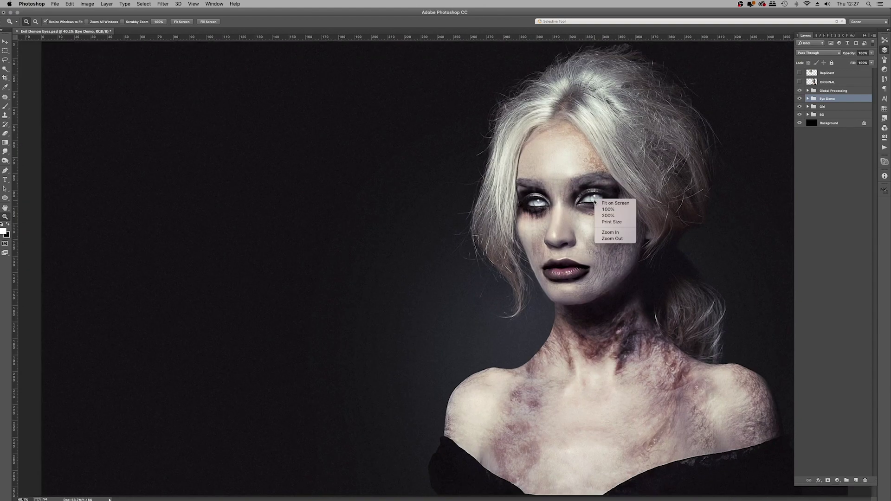
left_click(609, 238)
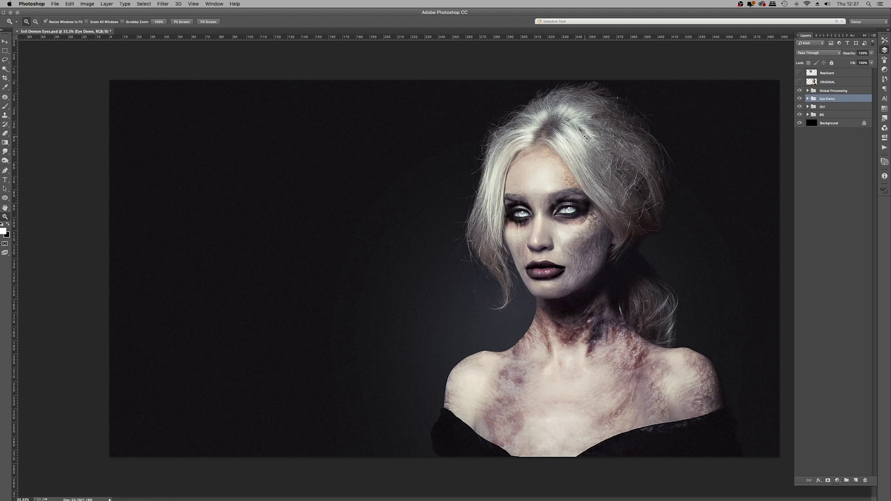
left_click(800, 82)
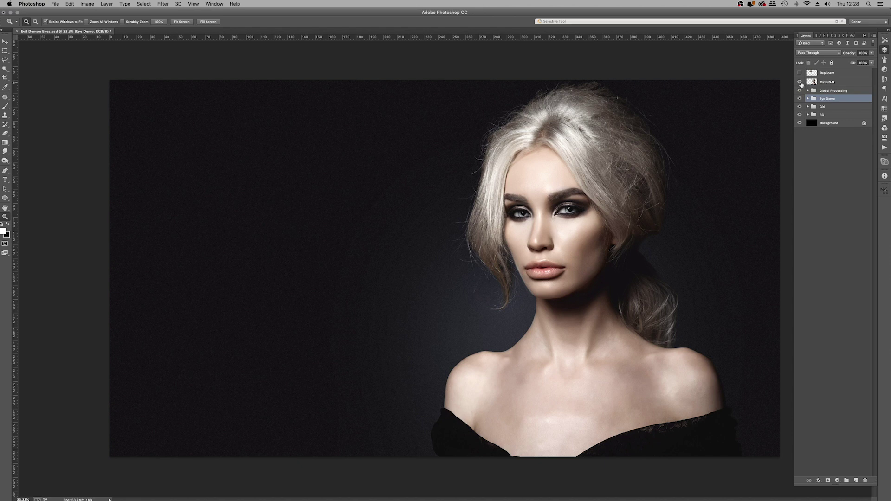
- Hide the ORIGINAL layer and the Eye Demo group, leaving Replicant hidden
left_click(800, 82)
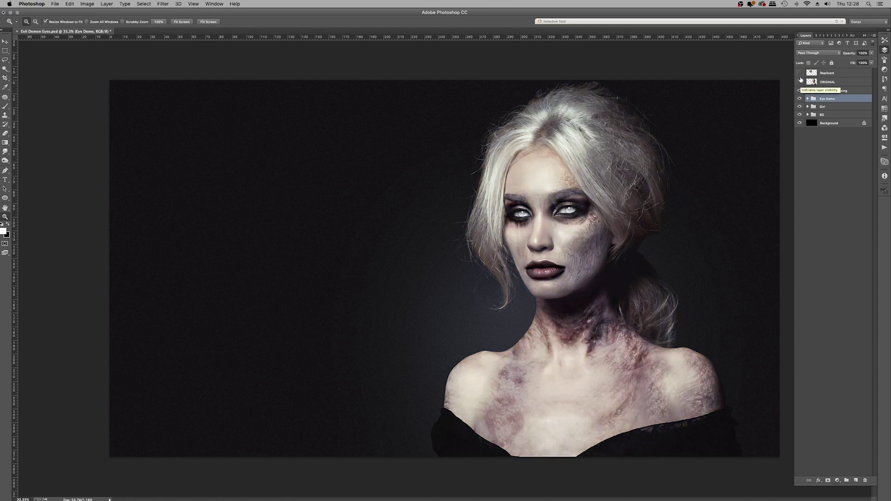
left_click(800, 73)
left_click(800, 73)
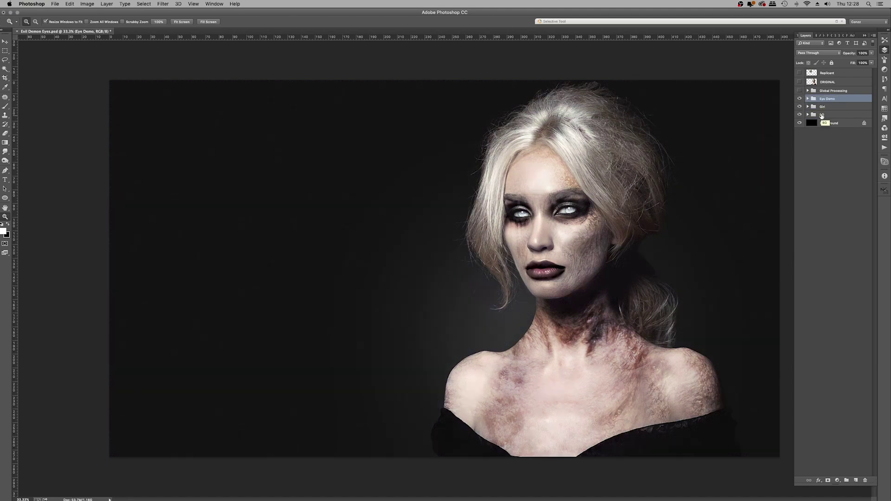
left_click(800, 99)
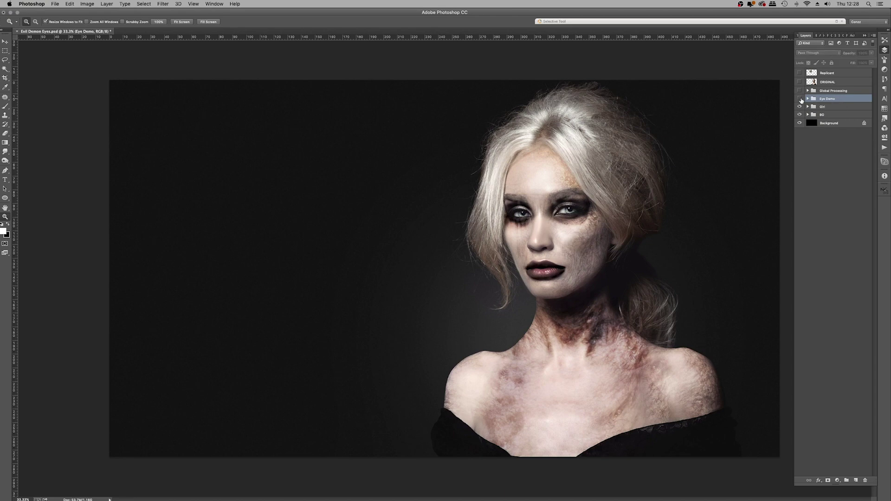
left_click(800, 100)
left_click(801, 99)
- Zoom in on the face, pan it toward the centre, and bring up the New document dialog
left_click(580, 196)
left_click(580, 196)
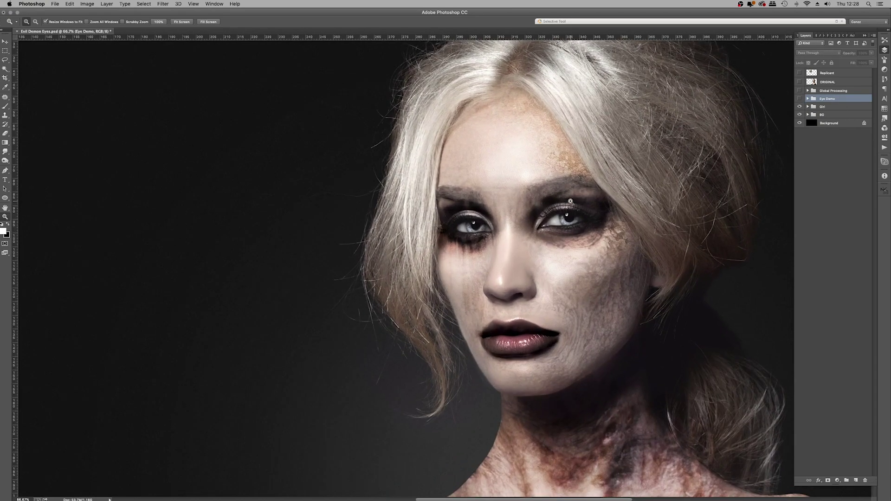
left_click_drag(592, 207, 523, 204)
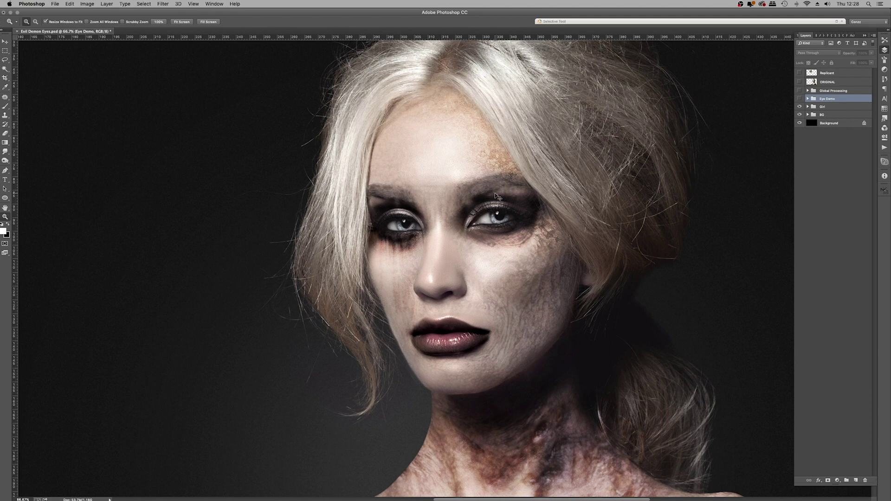
key("super+n")
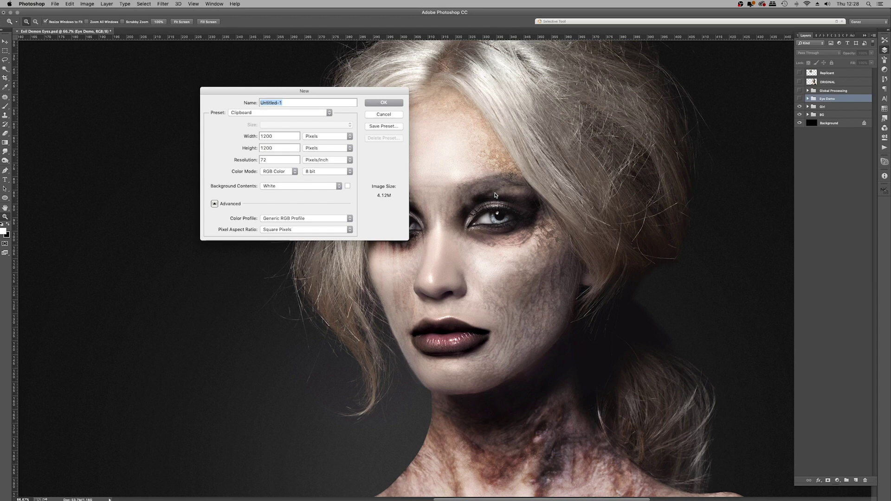
- Cancel the New document dialog and create a new layer named Eye Mask
left_click(384, 115)
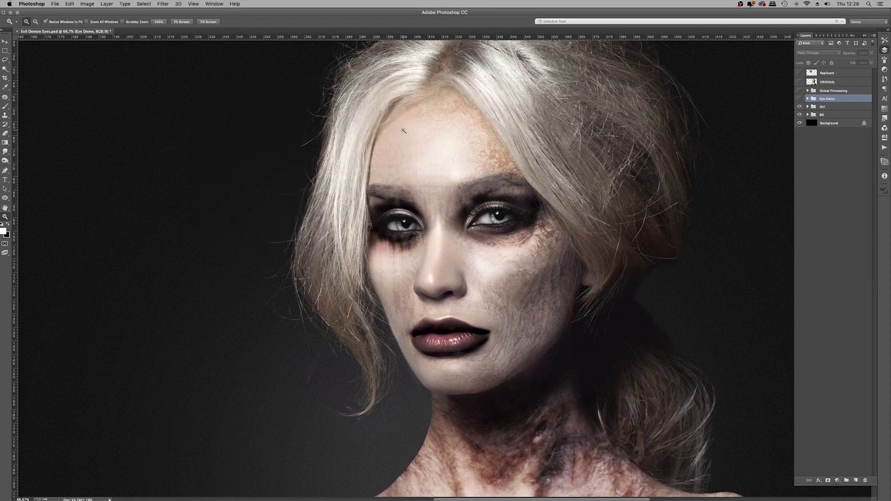
key("shift+super+n")
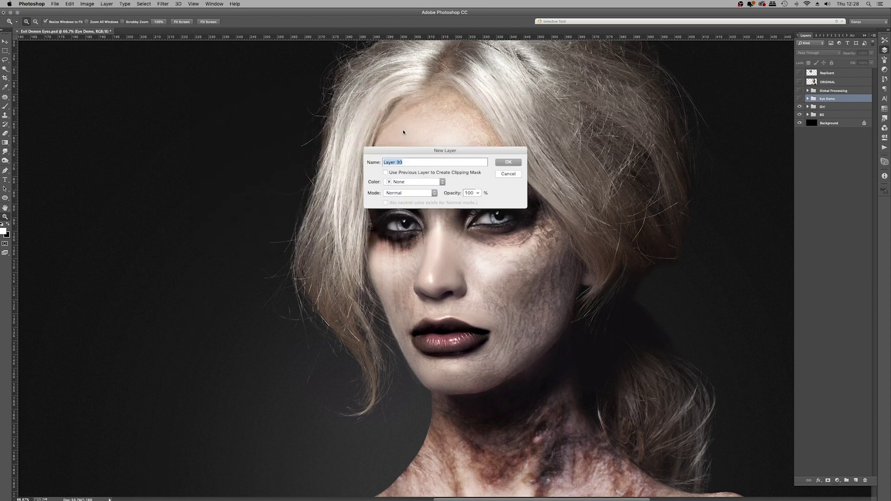
type("Eye Mask")
key("Return")
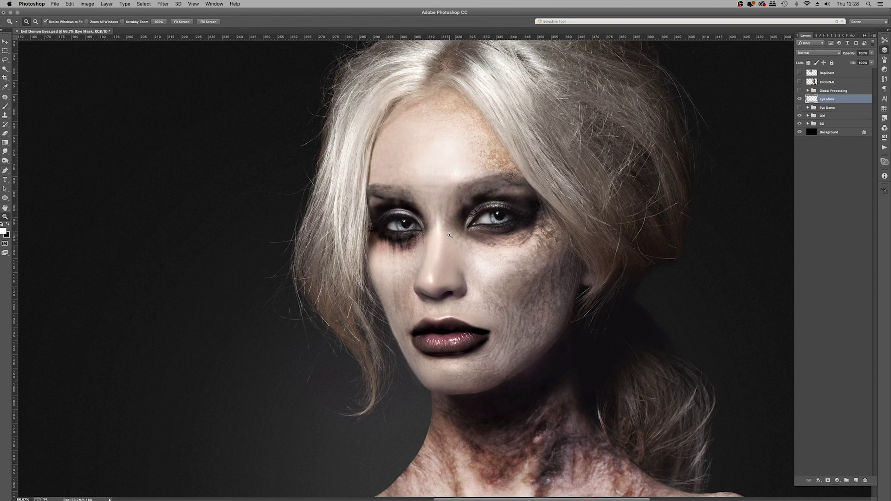
- Select the Pen tool and zoom to 400% on the left eye
left_click(450, 235)
left_click(438, 223)
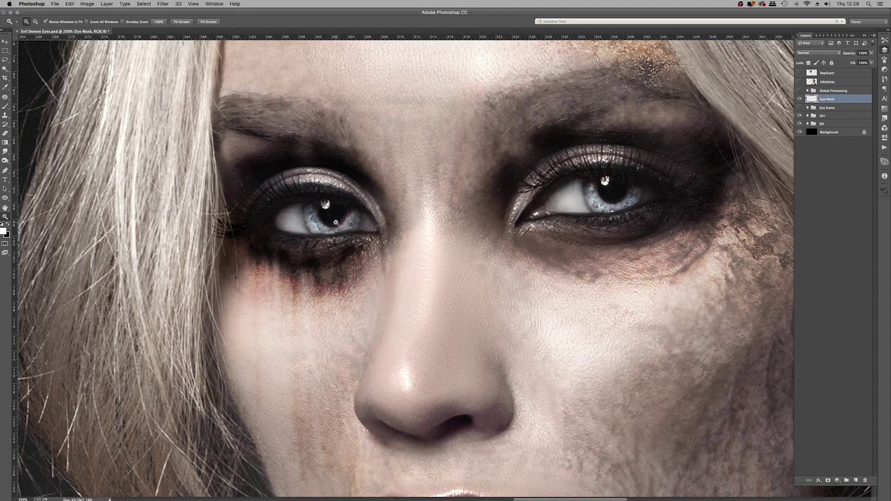
key("p")
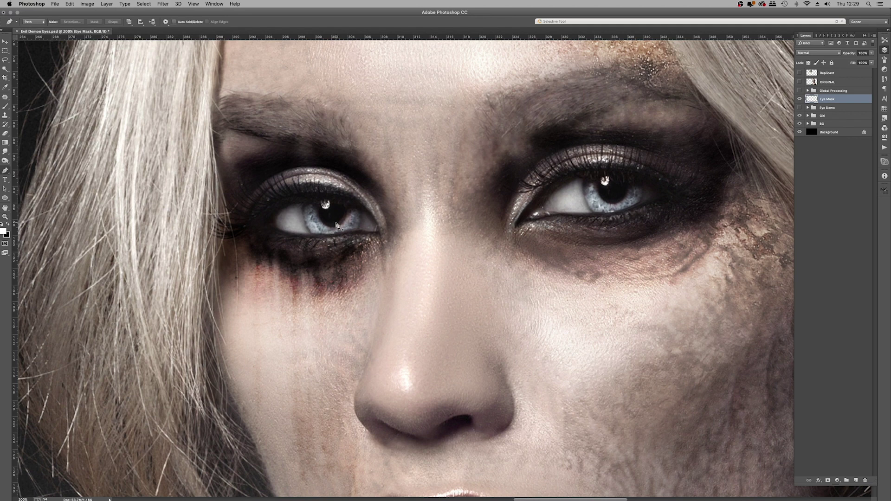
key("super+equal")
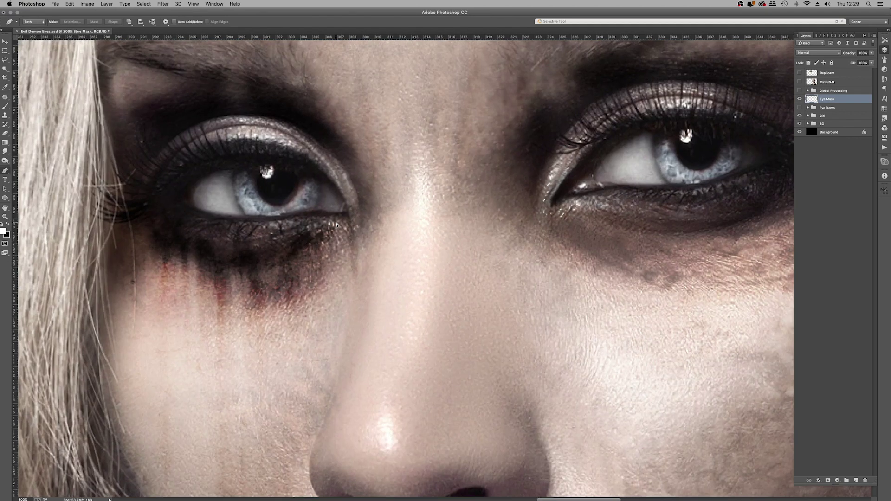
left_click_drag(263, 191, 345, 227)
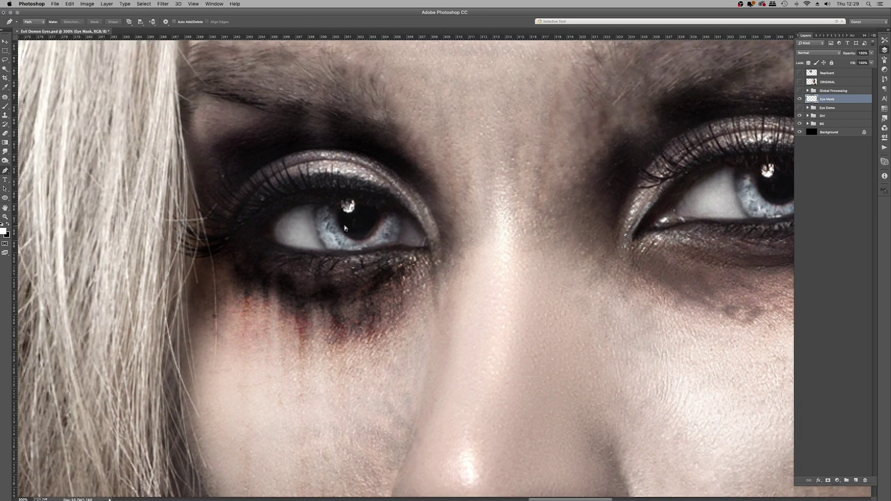
key("super+equal")
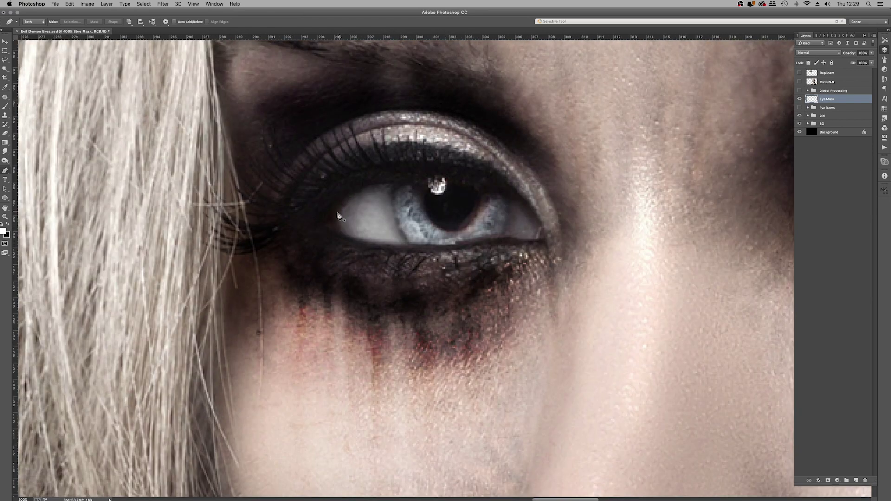
- Trace a curved path around the first eye's upper and lower lids
left_click(321, 222)
left_click_drag(362, 186, 433, 186)
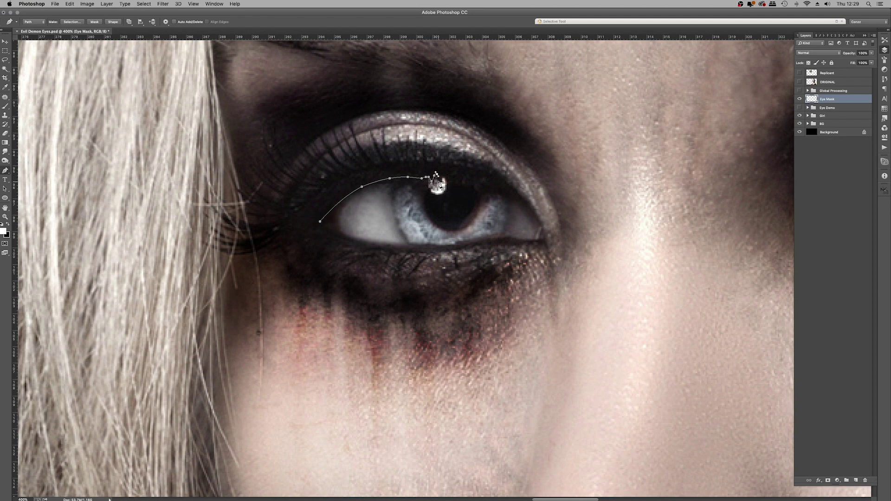
left_click_drag(436, 175, 536, 216)
left_click(539, 223)
left_click_drag(539, 224, 500, 242)
left_click(459, 244)
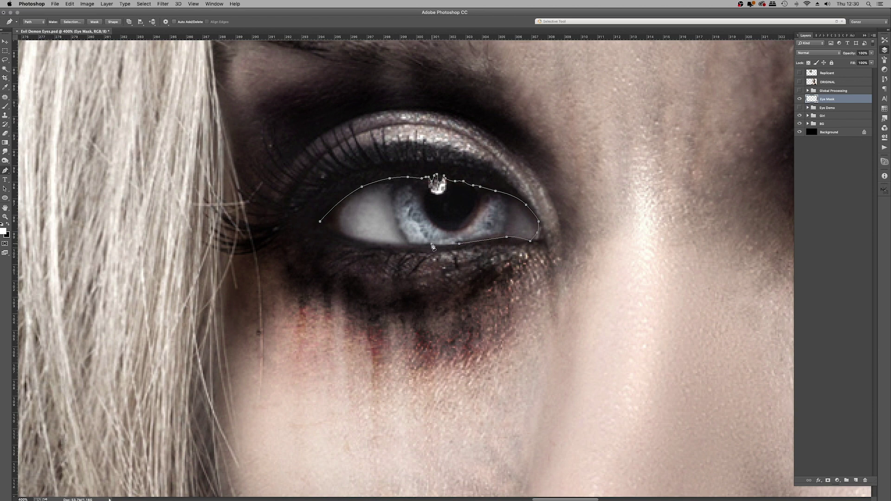
left_click_drag(432, 245, 335, 231)
- Start the right eye outline at its inner corner and trace along the upper lid
scroll(599, 239, "right", 10)
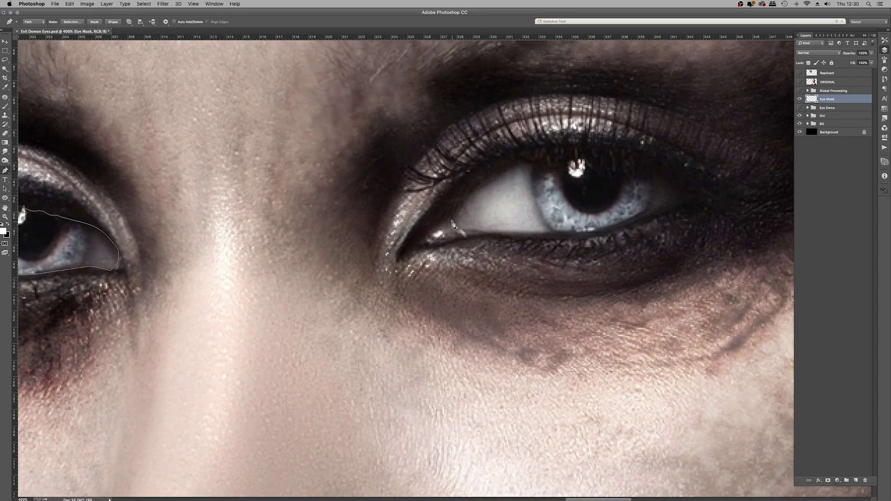
left_click(456, 226)
left_click(452, 218)
left_click(470, 189)
left_click_drag(513, 161, 529, 158)
left_click(530, 157)
left_click(538, 159)
left_click_drag(541, 162, 470, 227)
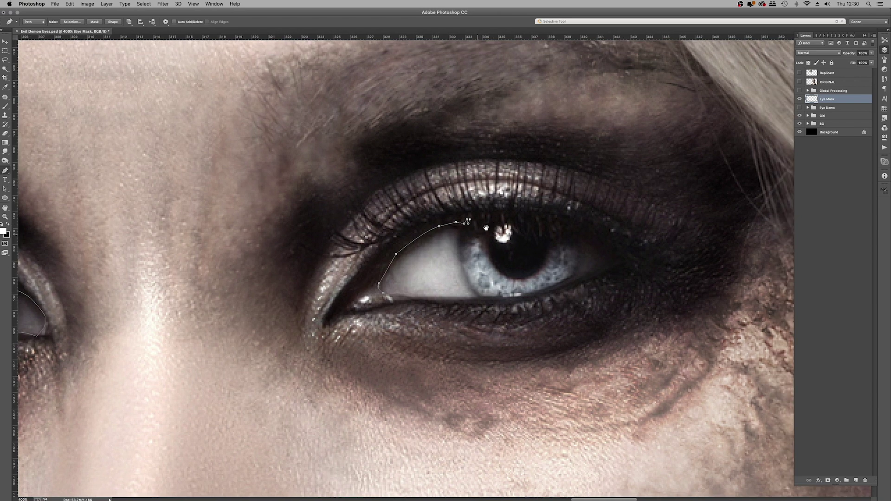
left_click(477, 233)
left_click(477, 216)
left_click(480, 215)
- Zigzag the right eye outline along the eyelashes toward the outer corner
left_click(485, 216)
left_click(486, 222)
left_click(489, 215)
left_click(490, 226)
left_click(493, 215)
left_click(499, 214)
left_click(508, 217)
left_click(514, 228)
left_click(517, 220)
left_click(523, 224)
left_click(528, 228)
left_click(530, 216)
left_click(536, 217)
left_click(542, 232)
left_click(540, 238)
left_click(543, 217)
left_click(547, 221)
left_click(552, 230)
left_click(558, 220)
left_click(565, 223)
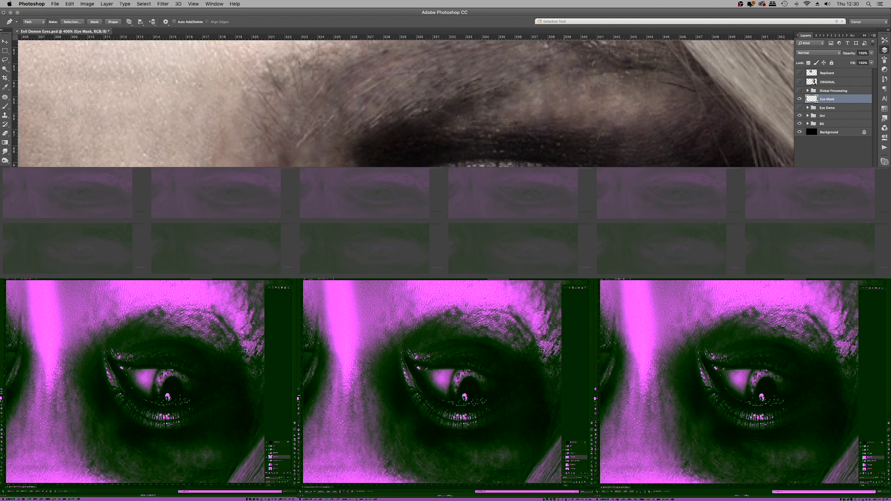
- Carry the outline around the outer corner and lower lid, closing it at the start
left_click(590, 230)
left_click(598, 240)
left_click(606, 251)
left_click(611, 261)
left_click(594, 278)
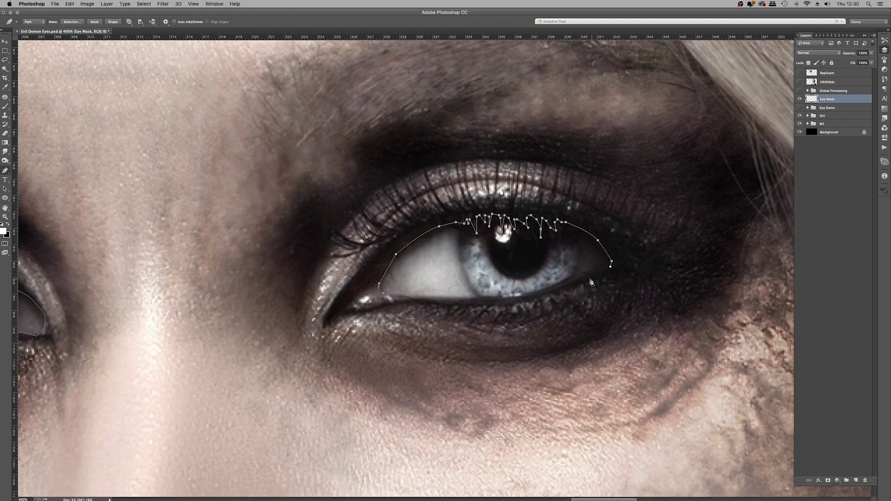
left_click(587, 280)
left_click(579, 283)
left_click(549, 293)
left_click_drag(480, 299, 400, 300)
left_click(419, 298)
left_click(387, 297)
left_click_drag(265, 269, 494, 217)
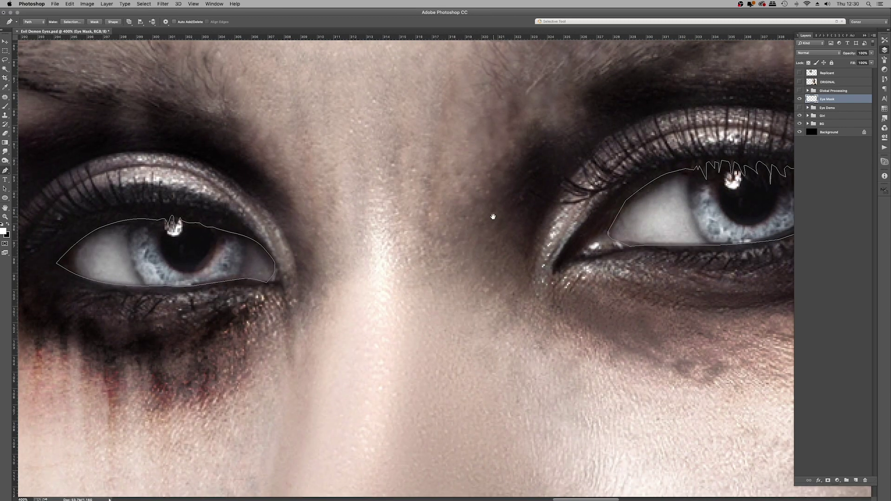
- Fill the eye paths with White on the Eye Mask layer
key("super+minus")
key("super+minus")
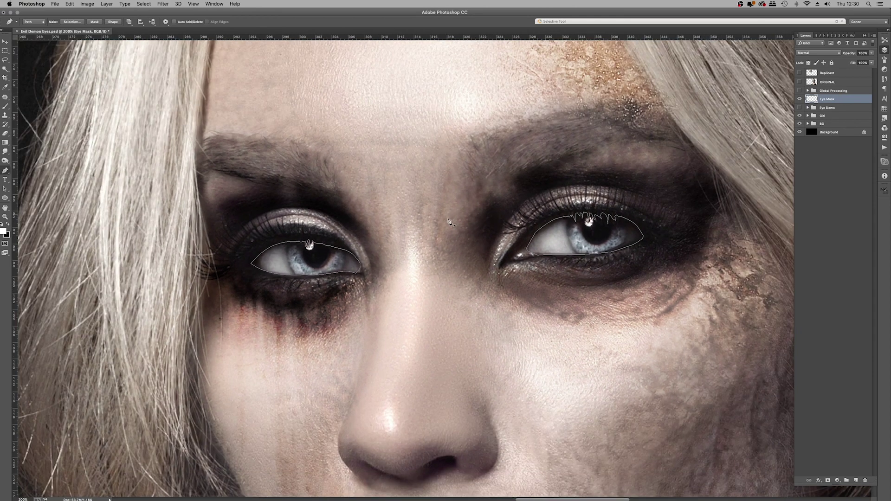
right_click(457, 234)
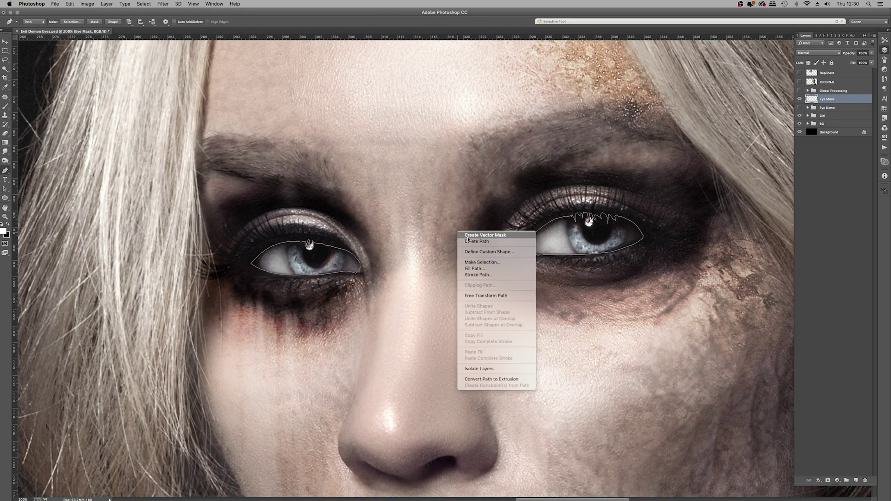
left_click(485, 269)
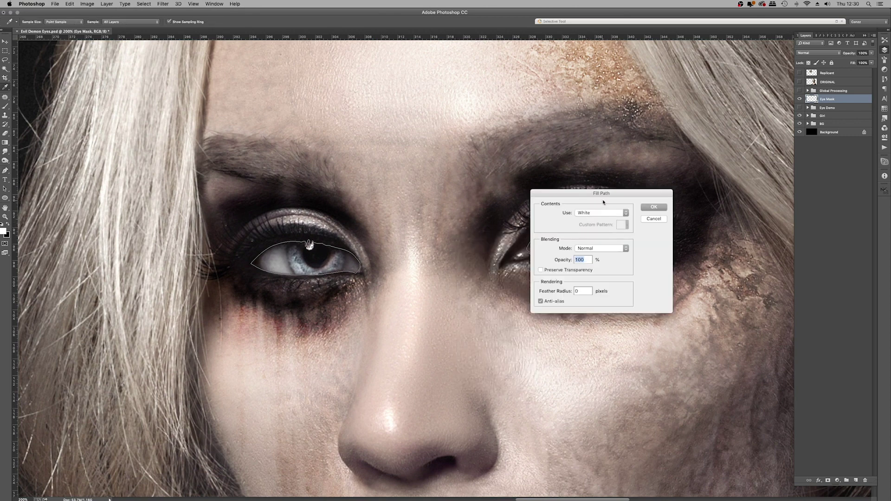
left_click(655, 207)
- Delete the eye outline path and zoom out to the whole image
right_click(589, 222)
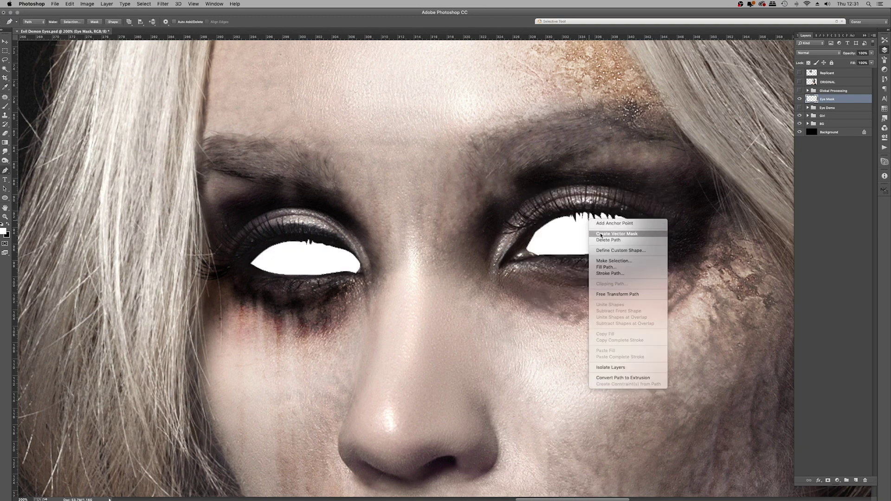
left_click(602, 240)
key("ctrl+minus")
key("ctrl+minus")
key("ctrl+minus")
key("ctrl+minus")
key("ctrl+minus")
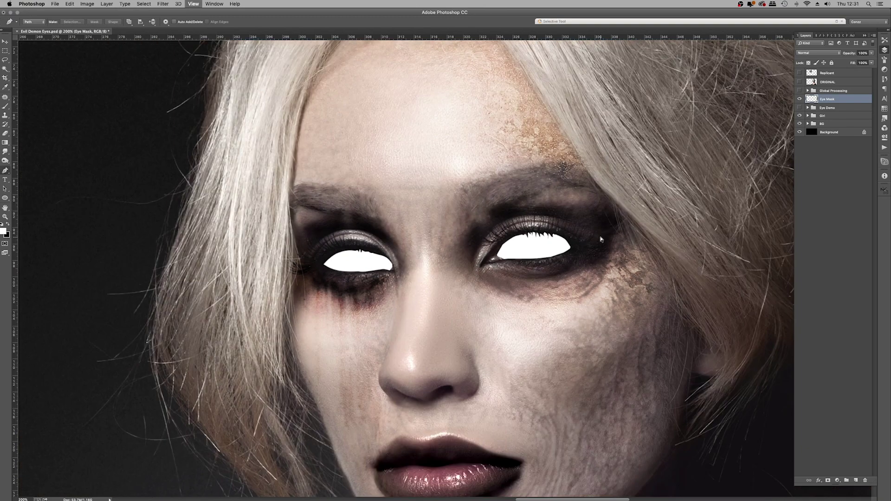
- Hide the Eye Mask layer to reveal the natural eyes and start a new Iris Mask layer
key("ctrl+plus")
key("ctrl+plus")
key("ctrl+plus")
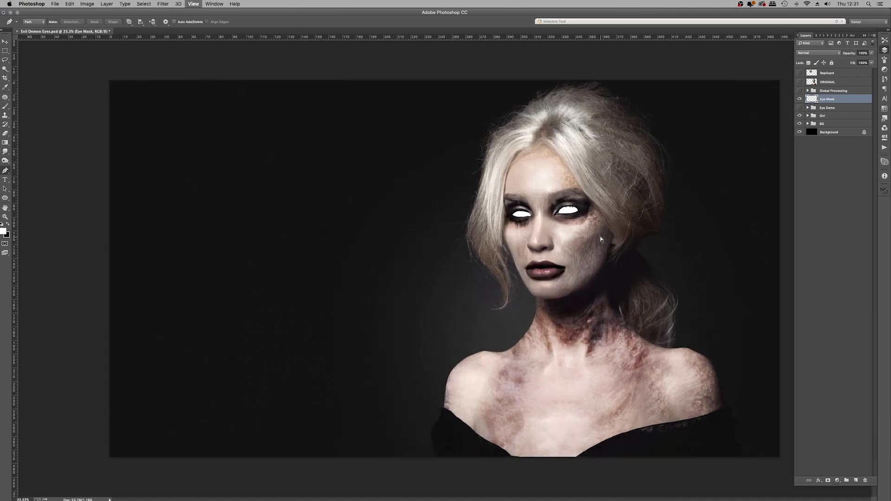
left_click_drag(527, 217, 447, 268)
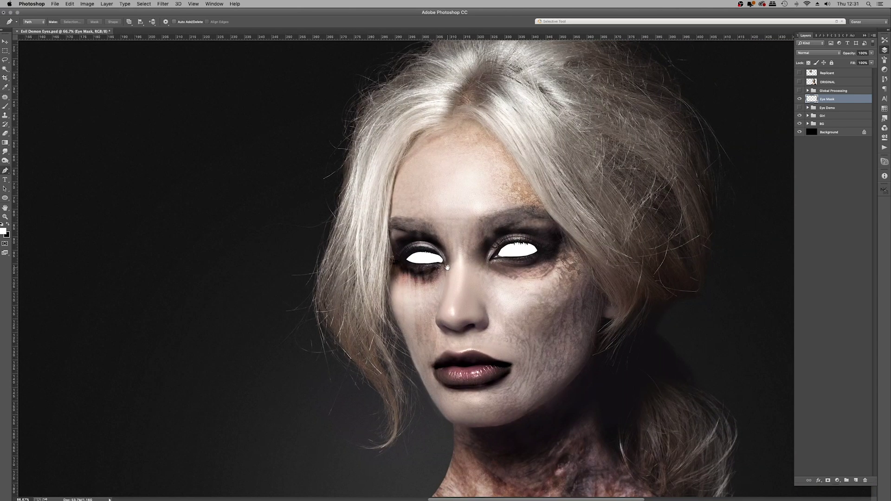
scroll(449, 270, "up", 1)
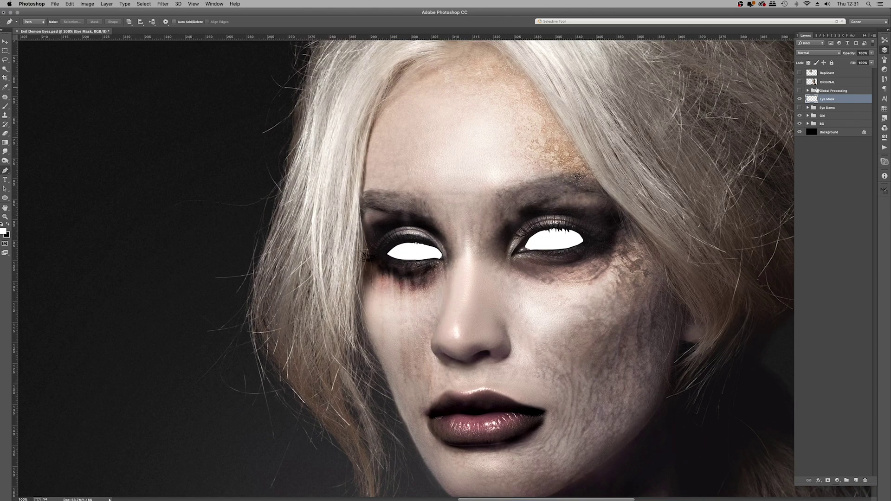
left_click(800, 100)
left_click(800, 99)
left_click(800, 99)
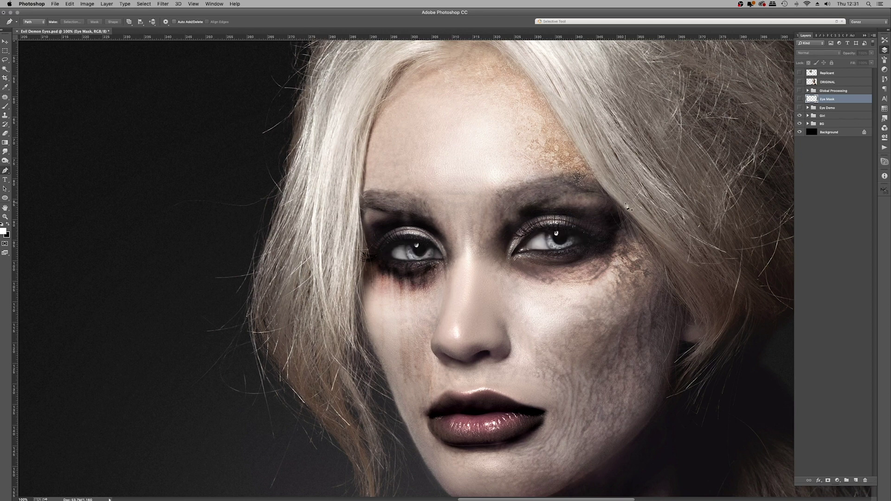
key("super+shift+n")
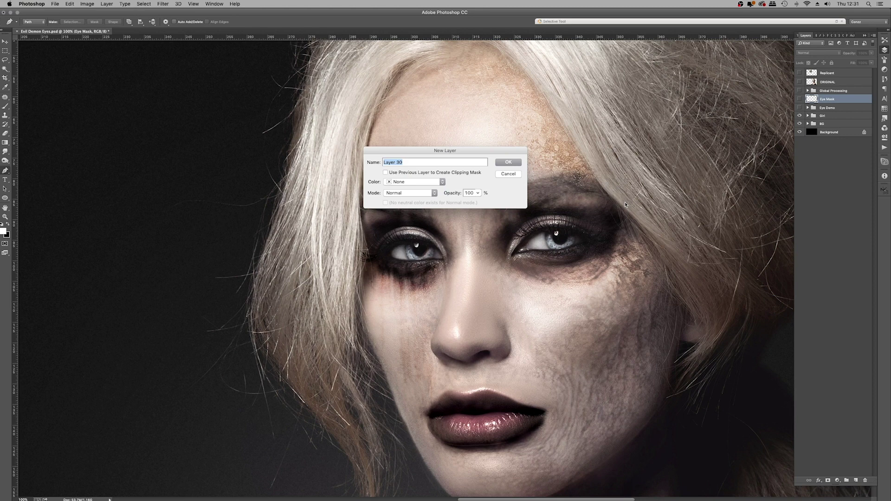
- Create the Iris Mask layer and trace a closed pen path around the left iris
type("Iris Mask")
key("Return")
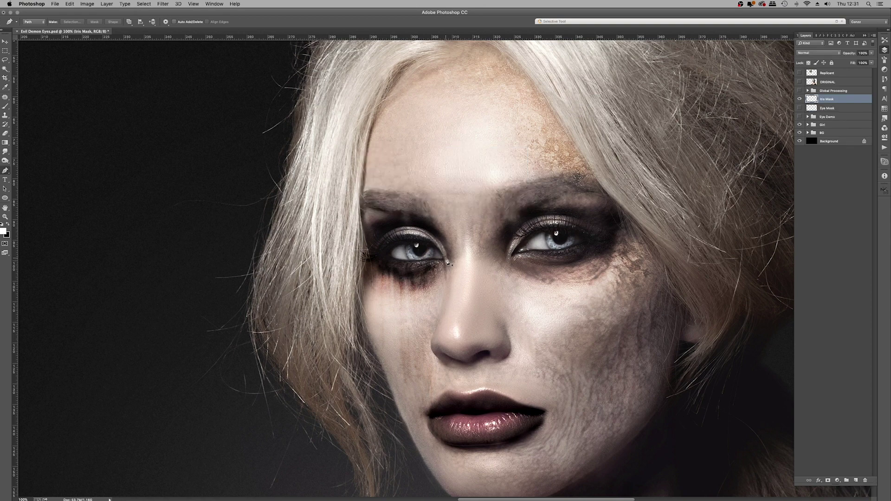
scroll(448, 262, "up", 1)
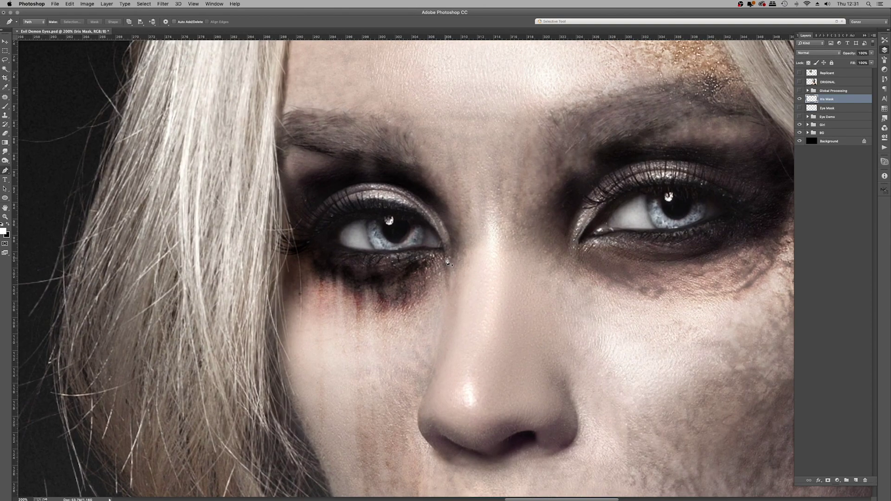
left_click(367, 219)
mouse_move(377, 251)
left_mouse_down()
mouse_move(393, 263)
mouse_move(384, 257)
mouse_move(395, 253)
left_mouse_up()
left_click(407, 250)
left_click(420, 248)
key("super+equal")
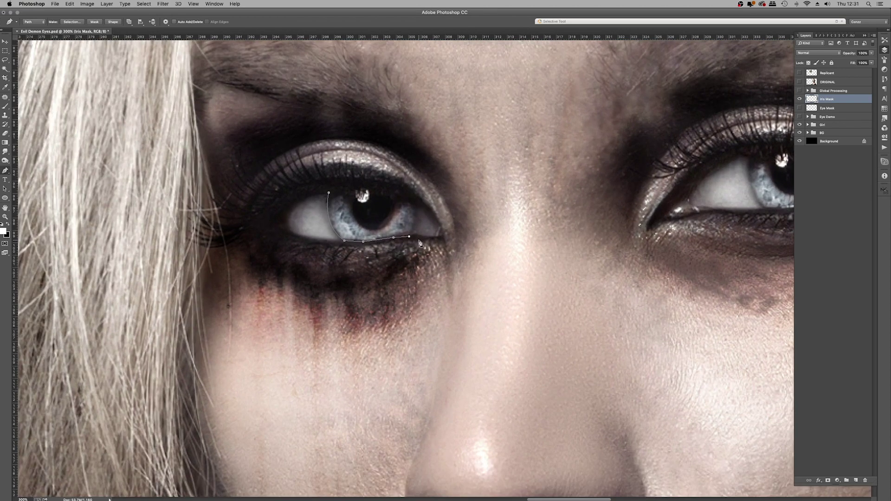
left_click_drag(413, 202, 412, 191)
left_click(414, 203, "alt")
left_click(407, 196)
left_click(380, 188)
left_click(356, 189)
left_click(329, 193)
- Start the right iris outline along the lower lid and up its right edge
scroll(494, 214, "right", 10)
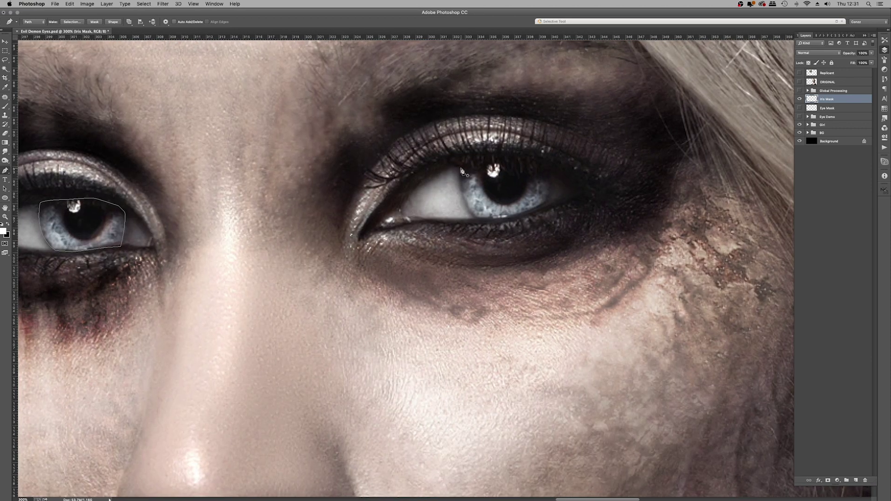
left_click(475, 218)
left_click(508, 220)
left_click(523, 217)
left_click(537, 213)
left_click(545, 203)
left_click_drag(551, 167, 553, 179)
left_click(544, 163)
- Continue the right iris outline along its top under the lashes and close it at the start
left_click(537, 160)
left_click(533, 166)
left_click(528, 162)
left_click(524, 175)
left_click(518, 160)
left_click(514, 158)
left_click(505, 160)
left_click(500, 158)
left_click(495, 158)
left_click(490, 159)
left_click(484, 162)
left_click(479, 160)
left_click(470, 161)
left_click(465, 163)
left_click(459, 166)
- Fill the iris paths with white, then delete the path
right_click(502, 189)
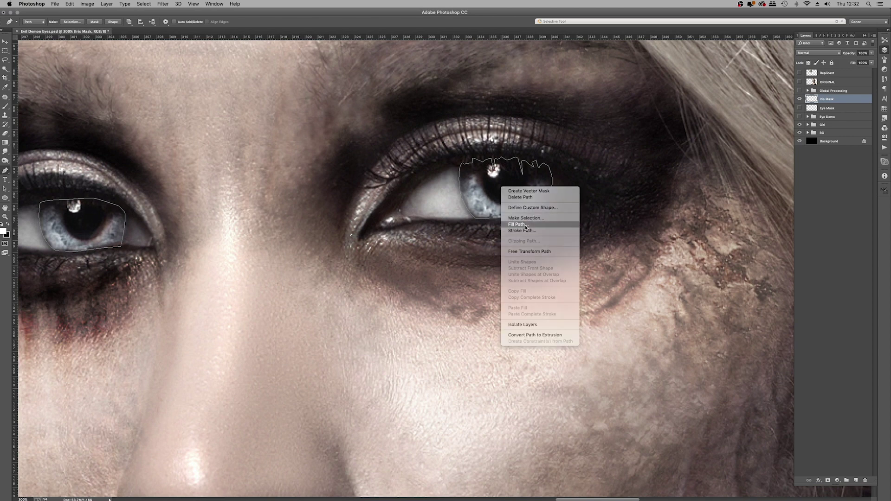
left_click(526, 225)
left_click(654, 207)
key("p")
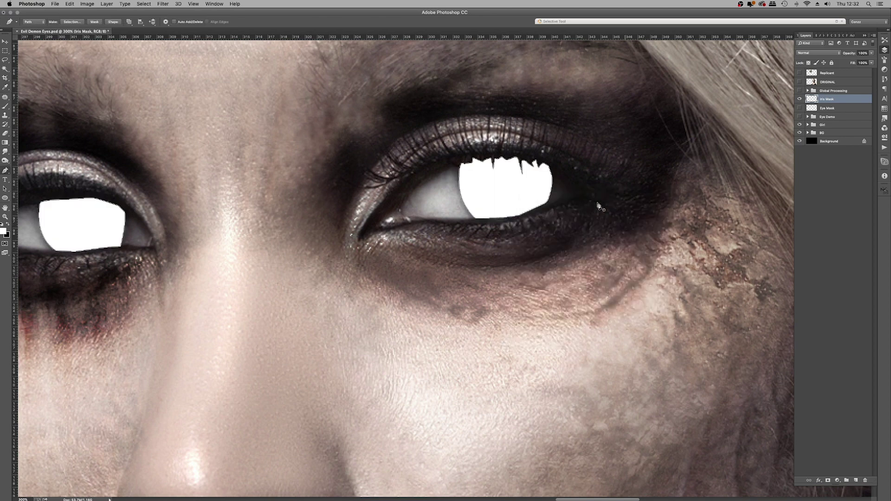
right_click(543, 187)
left_click(554, 198)
- Hide the Iris Mask layer and begin creating another new layer
key("super+minus")
key("super+minus")
key("super+equal")
key("super+equal")
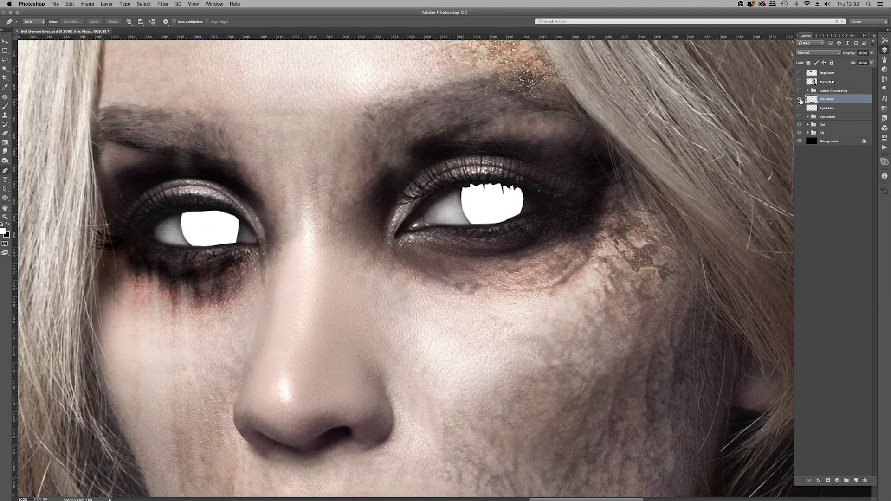
left_click(800, 99)
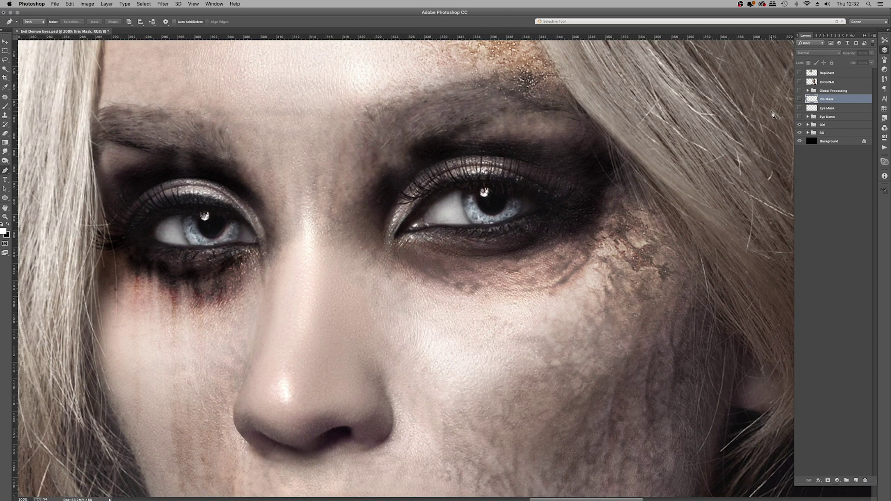
key("super+shift+n")
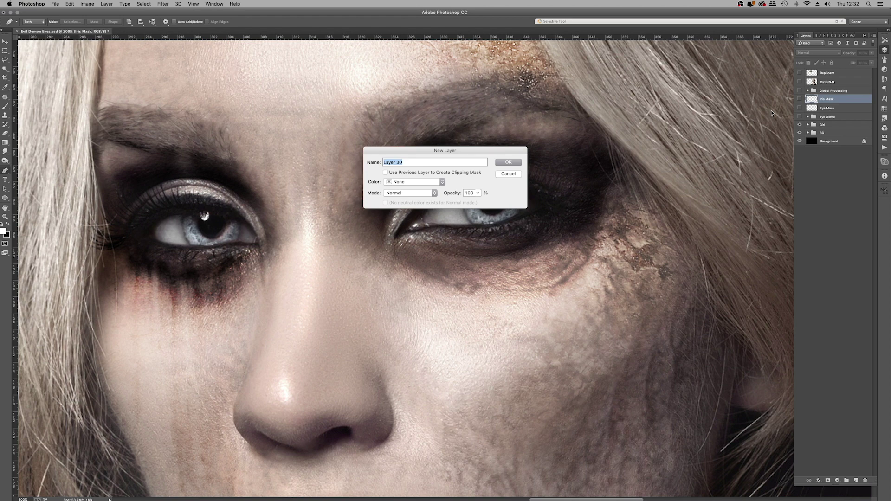
- Create a layer named 'Pupils Mask' and zoom to 300% on the eyes
type("Pupils Mask")
key("Return")
left_click_drag(429, 213, 438, 213)
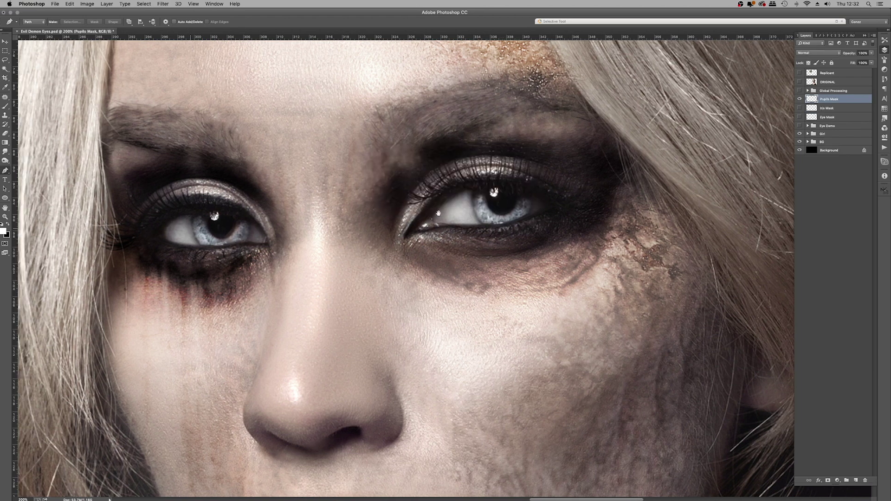
scroll(464, 217, "left", 5)
key("super+plus")
scroll(511, 186, "right", 2)
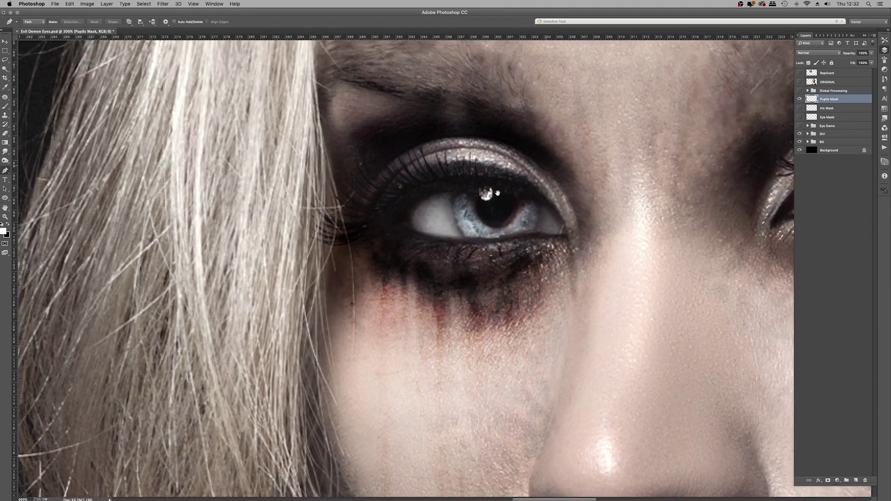
scroll(497, 193, "right", 4)
scroll(498, 193, "up", 2)
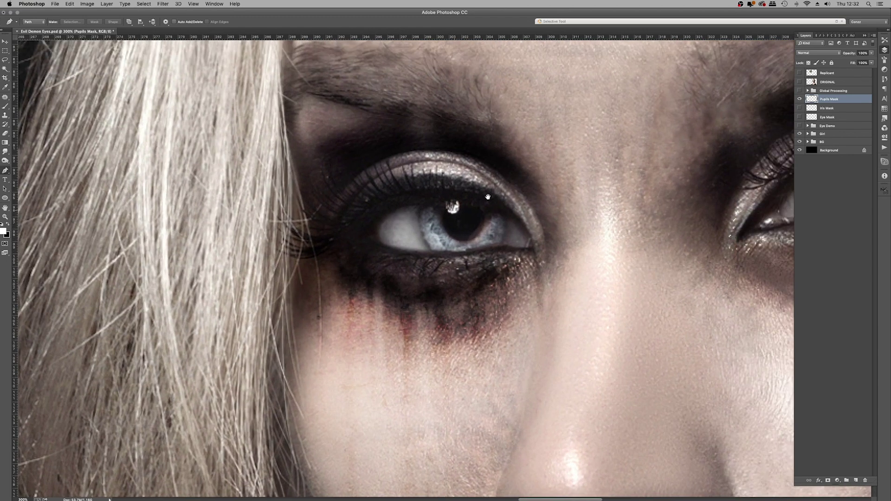
- Trace a closed pen path around the left pupil
left_click(440, 206)
left_click_drag(459, 241, 486, 197)
left_click_drag(484, 232, 475, 204)
left_click(456, 201)
left_click(447, 200)
- Start the right pupil outline, curving down its side, around the bottom and up the right edge
scroll(589, 207, "right", 10)
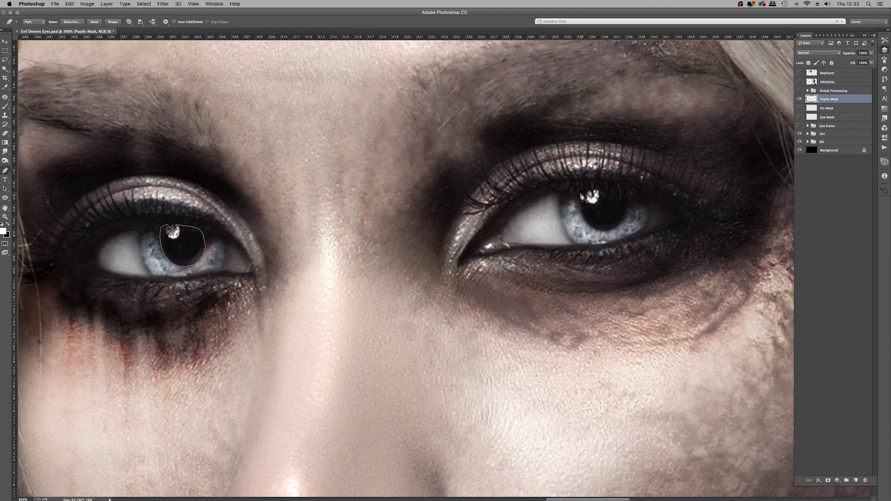
left_click(579, 194)
left_click_drag(595, 229, 613, 240)
left_click(595, 229)
left_click(627, 211)
left_click_drag(630, 205, 632, 182)
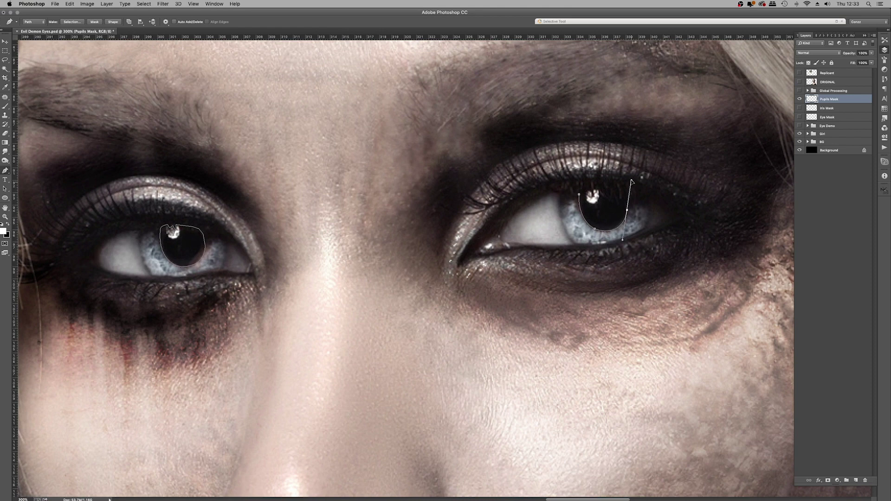
left_click(628, 210, "alt")
left_click_drag(628, 193, 623, 189)
- Finish the right pupil outline along its top edge and close it at the start
left_click(622, 195)
left_click(619, 188)
left_click(614, 187)
left_click(609, 187)
left_click(602, 183)
left_click(588, 185)
left_click(584, 186)
left_click(580, 190)
- Fill both pupil paths with white and delete the path
right_click(535, 221)
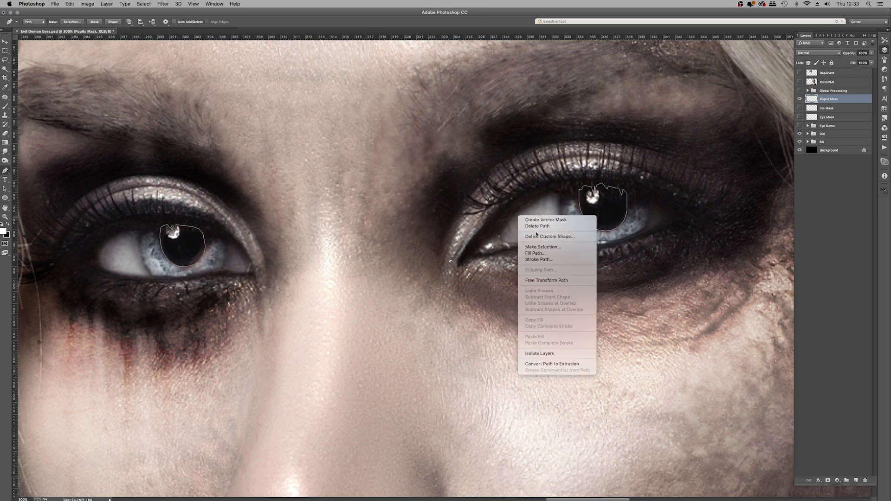
left_click(549, 255)
left_click(653, 207)
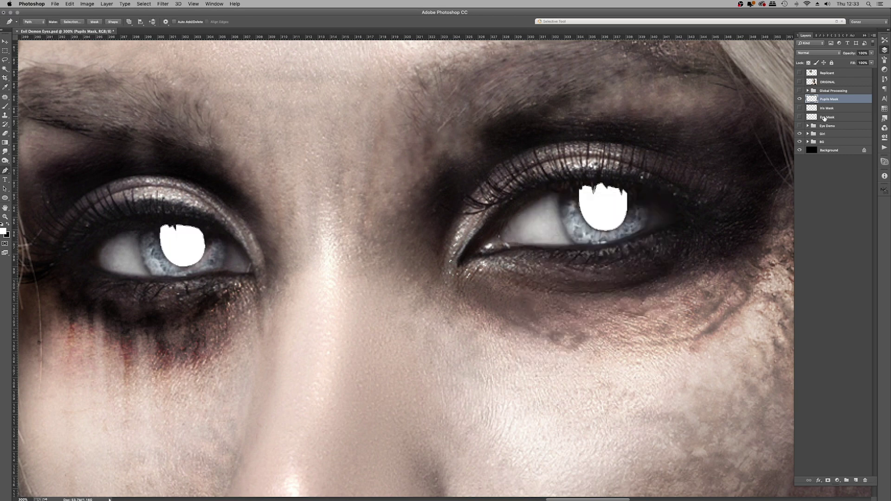
right_click(587, 219)
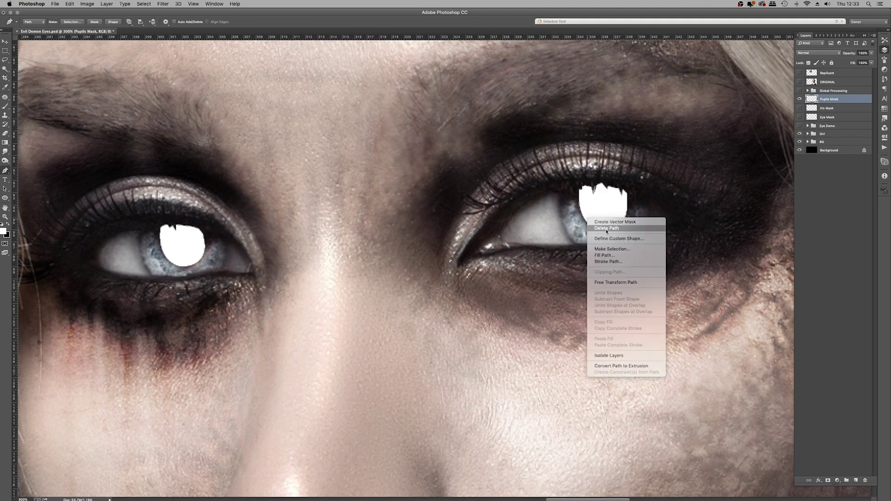
left_click(606, 229)
- Zoom back to a 100% view and hide the Pupils Mask layer
key("super+0")
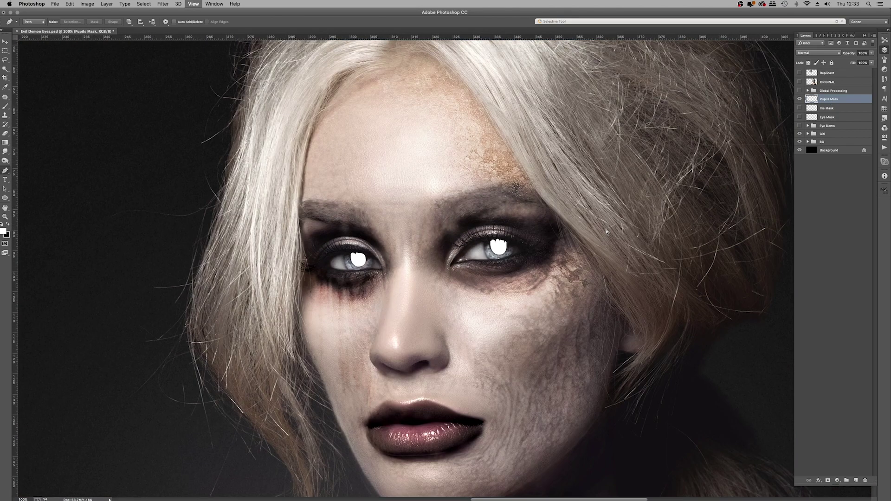
key("super+equal")
key("super+equal")
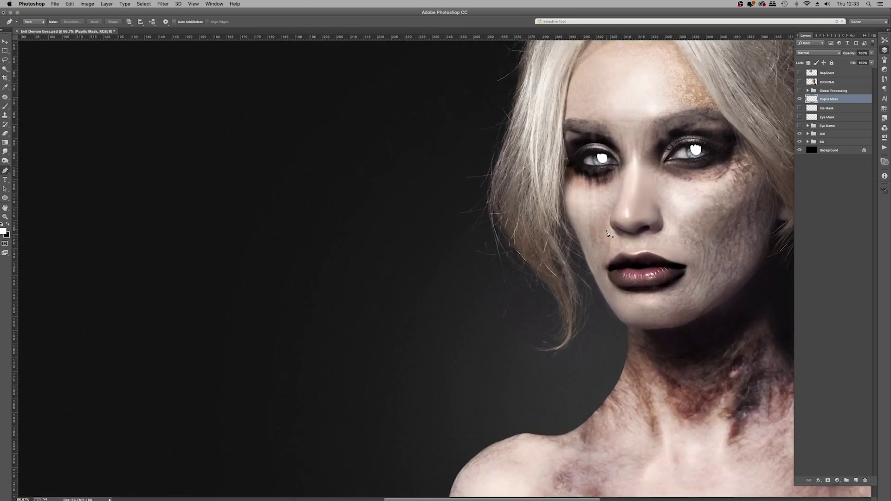
key("super+equal")
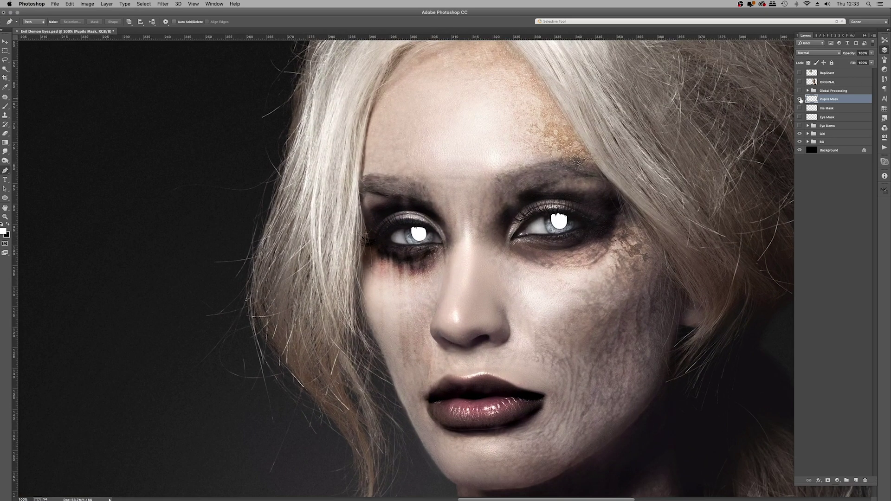
left_click(800, 99)
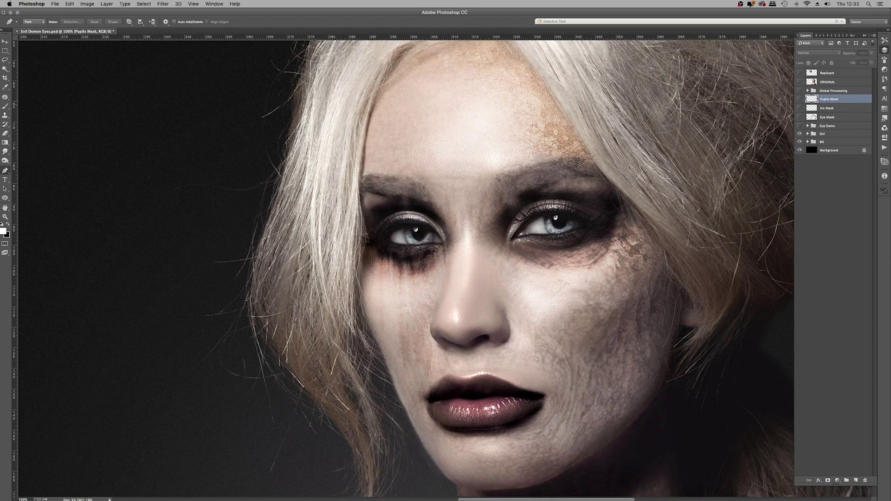
- Load the Iris Mask selection and add a Levels adjustment with the midtone slider dragged left
left_click(812, 110, "super")
left_click_drag(877, 484, 851, 192)
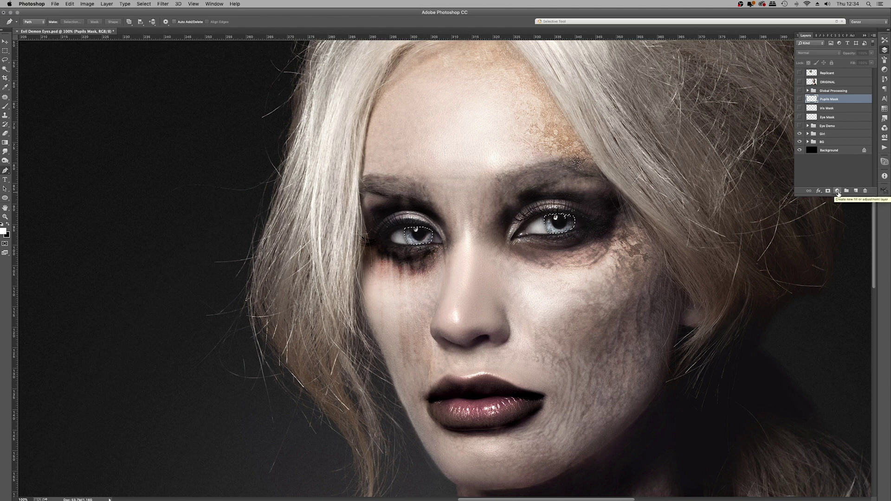
left_click(838, 192)
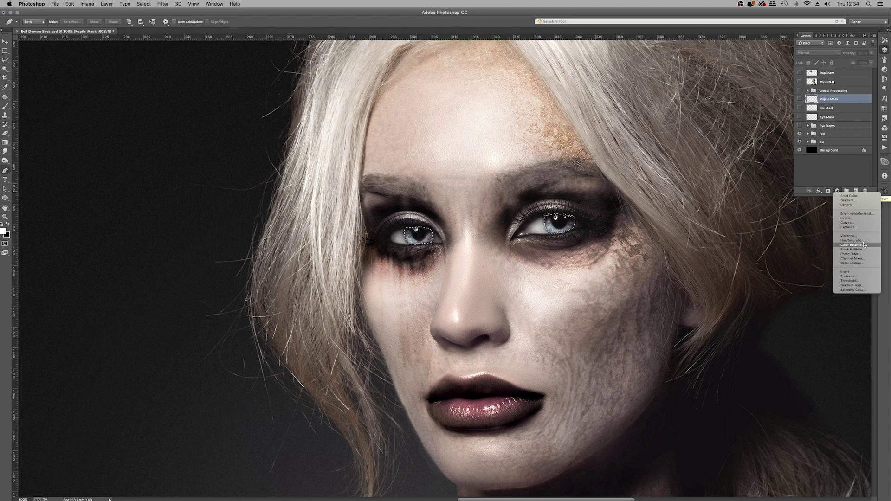
left_click(847, 218)
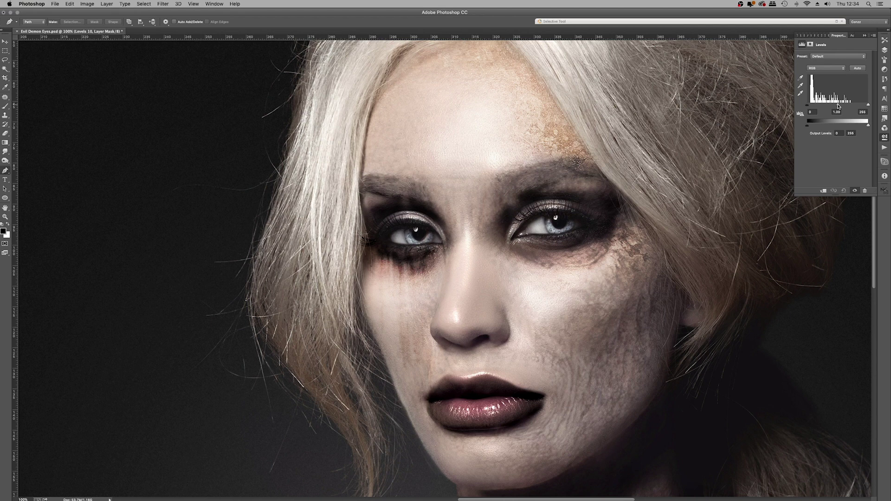
left_click_drag(839, 106, 819, 106)
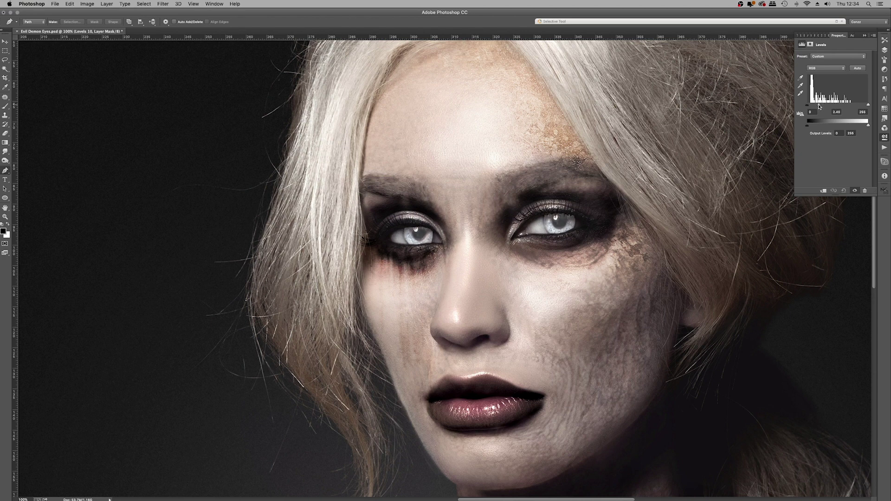
left_click(885, 50)
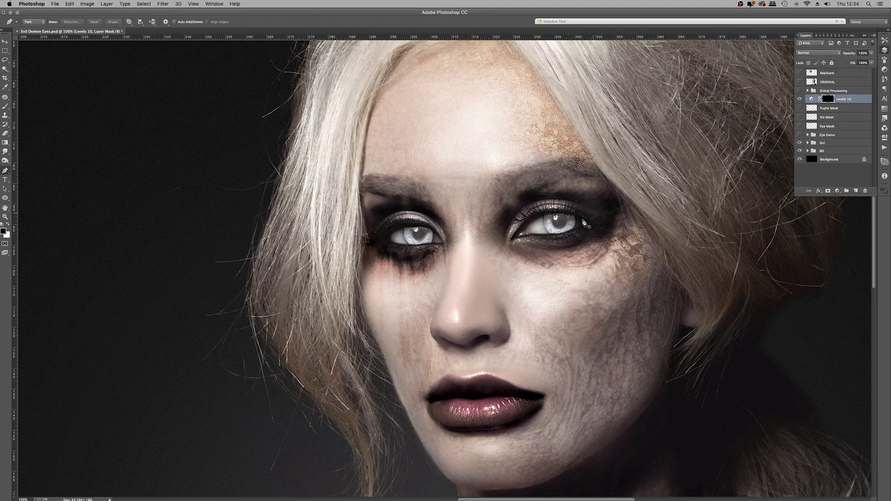
- Zoom to 300% on the eyes and apply a 2.0-pixel Gaussian Blur to the Levels 10 mask
key("z")
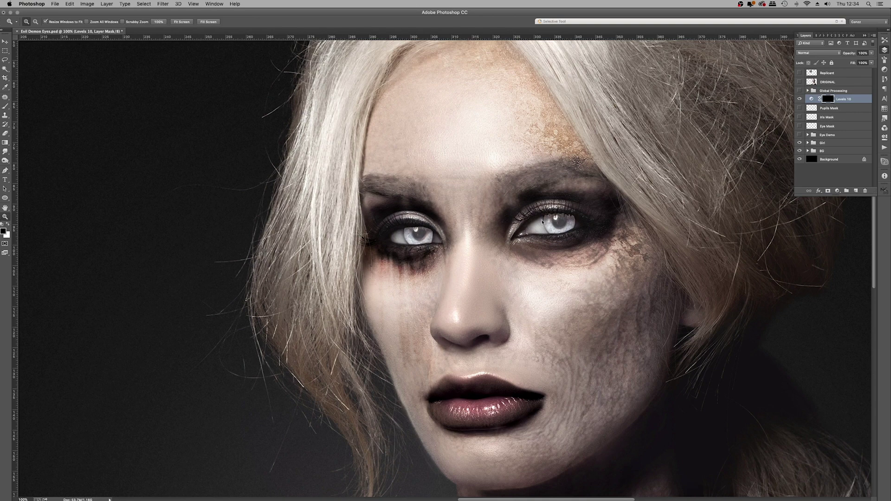
left_click(551, 232)
left_click(550, 231)
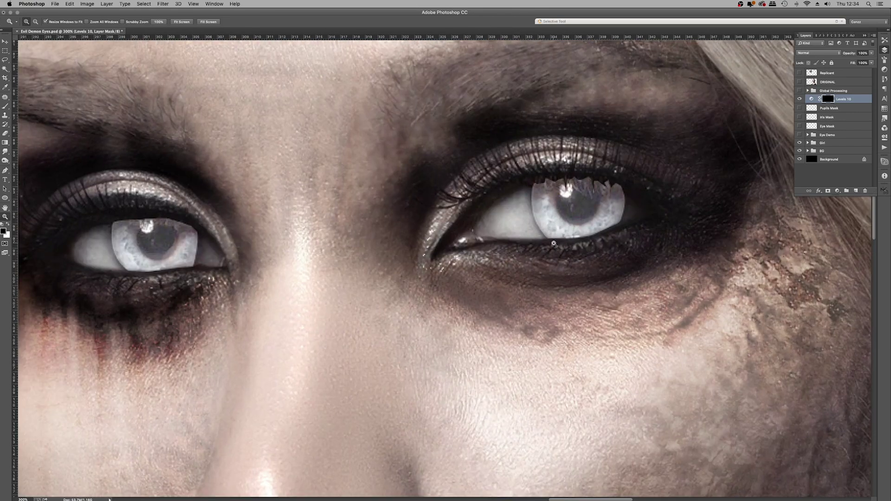
left_click_drag(299, 249, 424, 258)
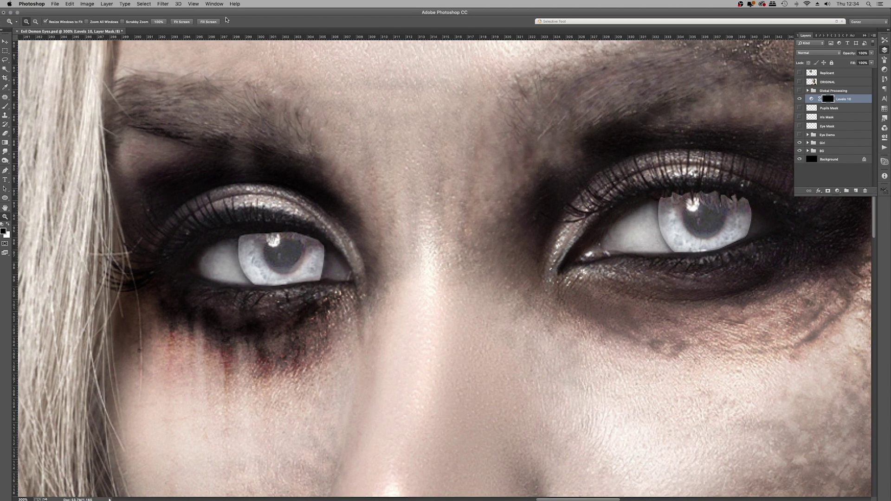
left_click(164, 4)
mouse_move(197, 86)
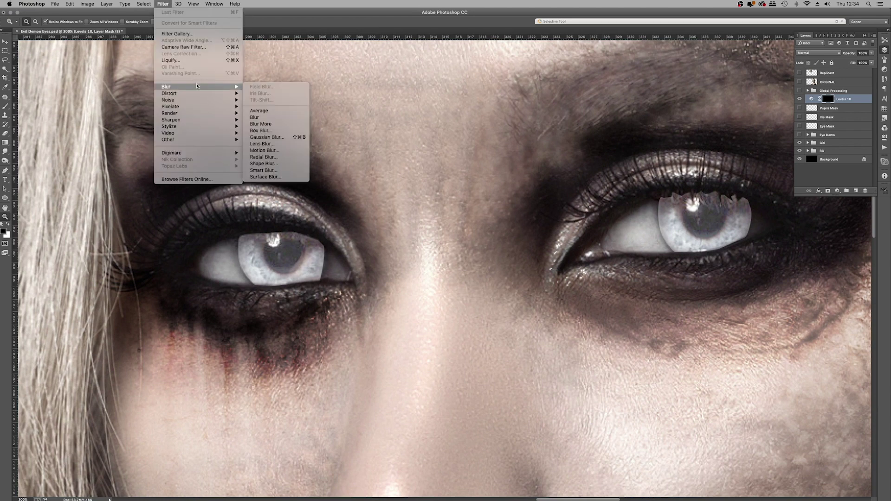
left_click(267, 137)
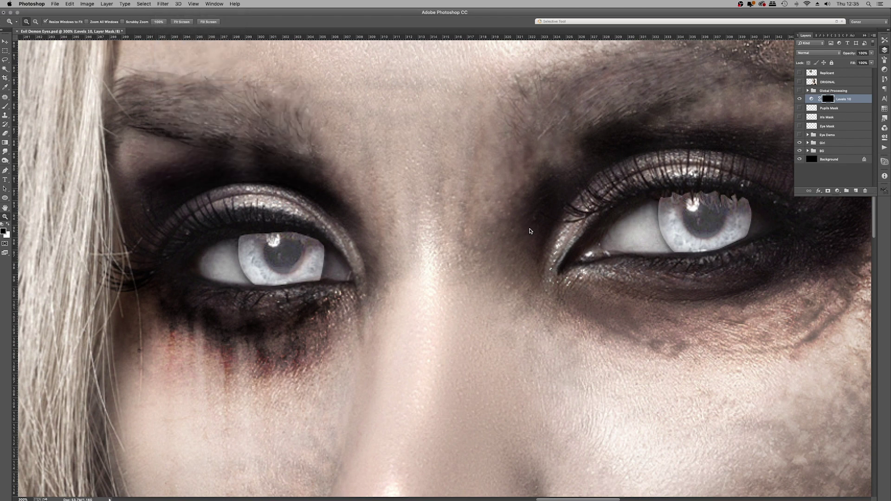
mouse_move(266, 211)
left_mouse_down()
mouse_move(253, 211)
mouse_move(262, 212)
left_mouse_up()
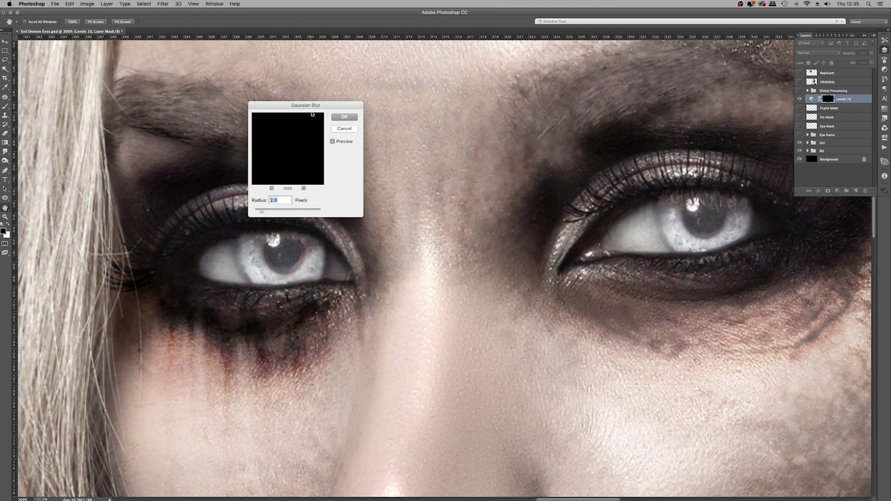
left_click(338, 120)
right_click(407, 215)
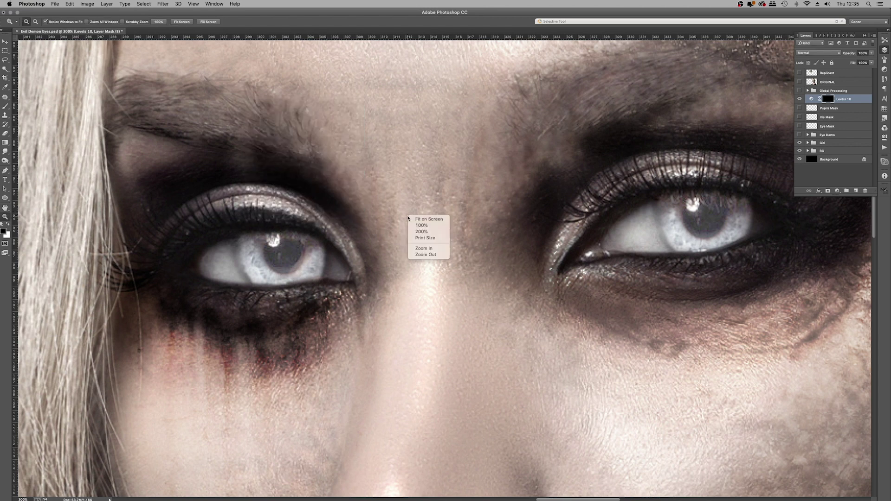
- Fit the image, zoom to 200% on the eyes, and load the Pupils Mask as a selection
left_click(420, 219)
left_click(603, 204)
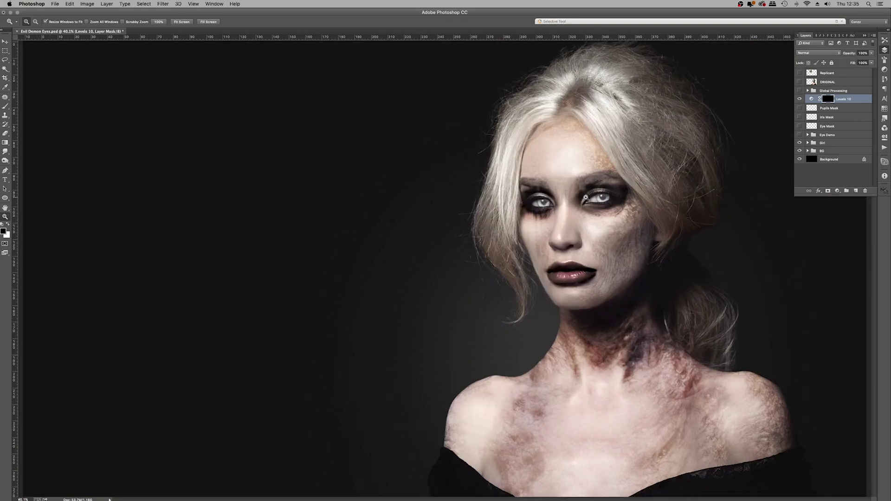
left_click(562, 210)
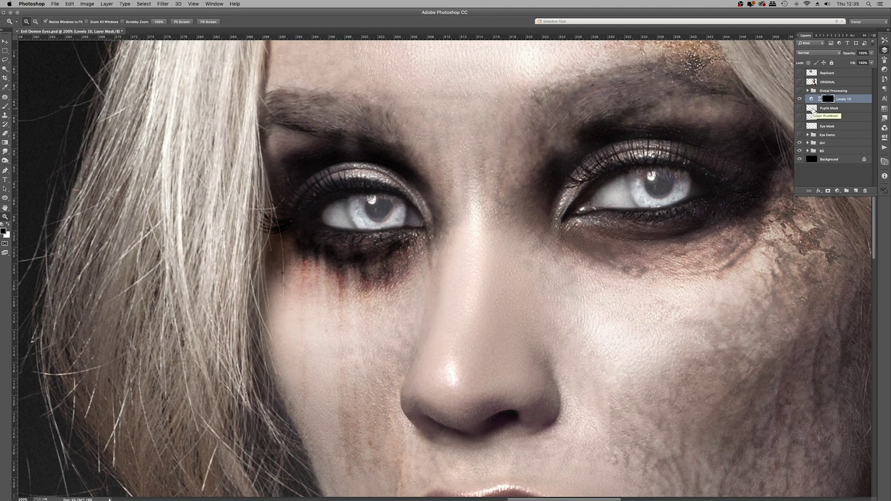
left_click(813, 110, "super")
left_click(838, 191)
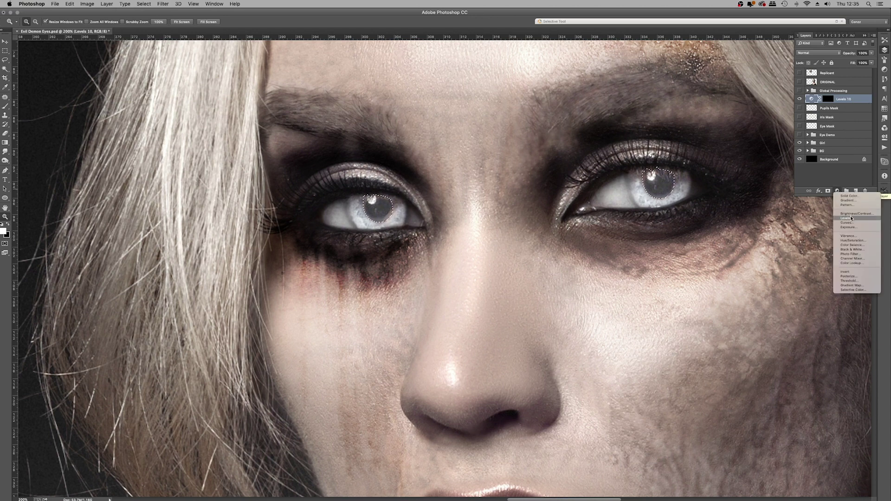
- Add a Levels adjustment to the pupils with the white input slider moved to 136
left_click(852, 219)
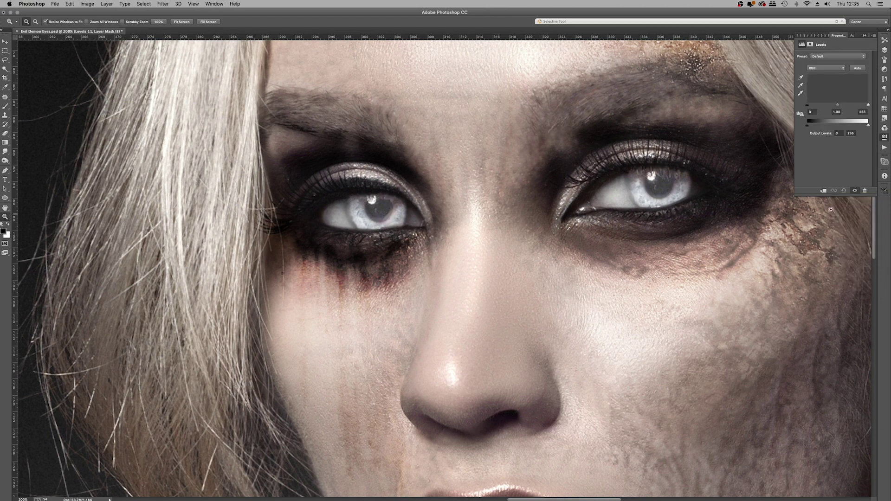
left_click_drag(866, 106, 838, 106)
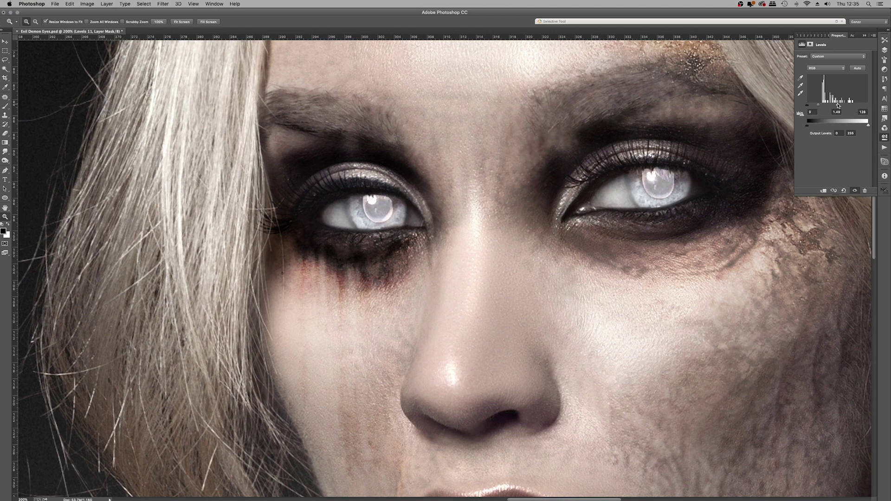
left_click(885, 50)
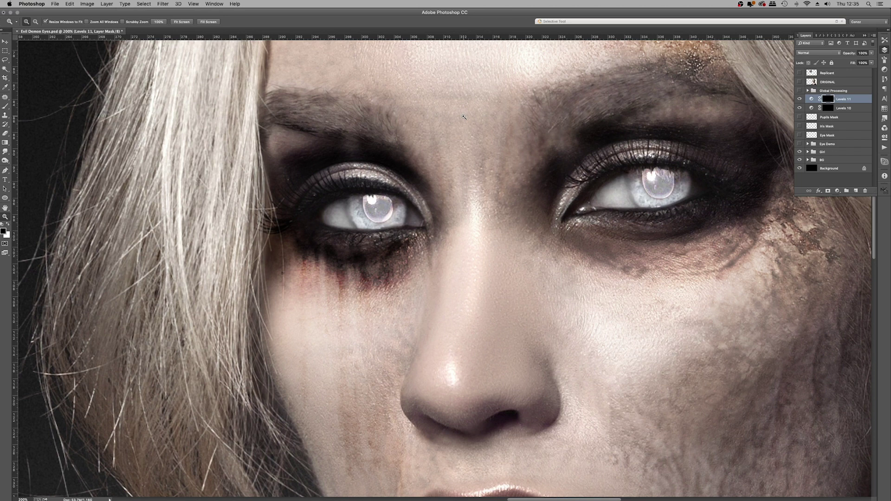
key("super+z")
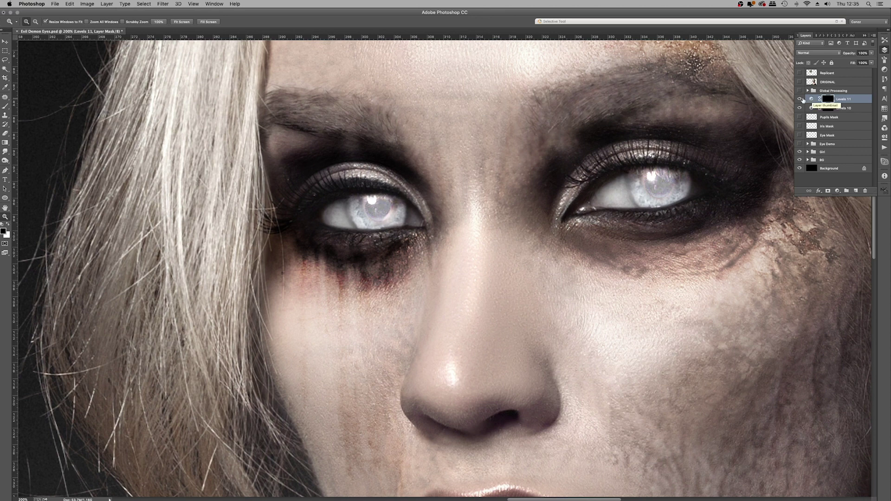
- Compare Levels 11 off and on, then fine-tune its midtone slider for the pupils
left_click(800, 99)
left_click(800, 99)
double_click(812, 99)
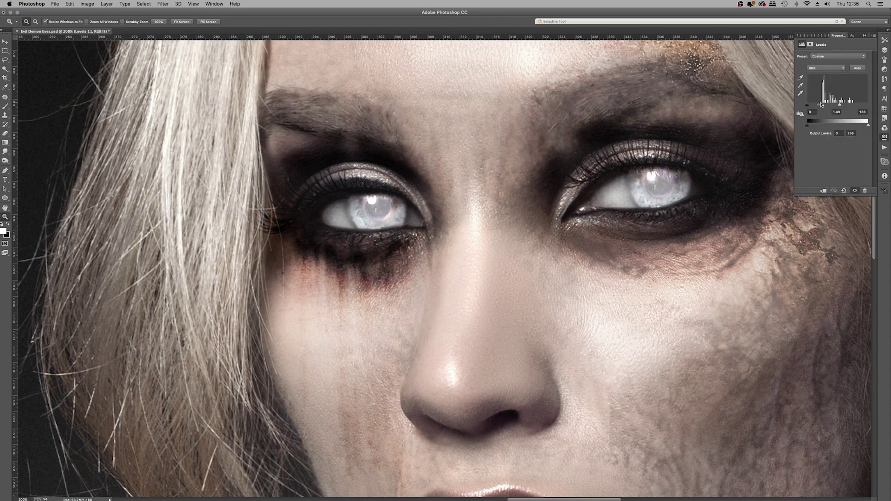
mouse_move(823, 105)
left_mouse_down()
mouse_move(815, 107)
mouse_move(836, 106)
left_mouse_up()
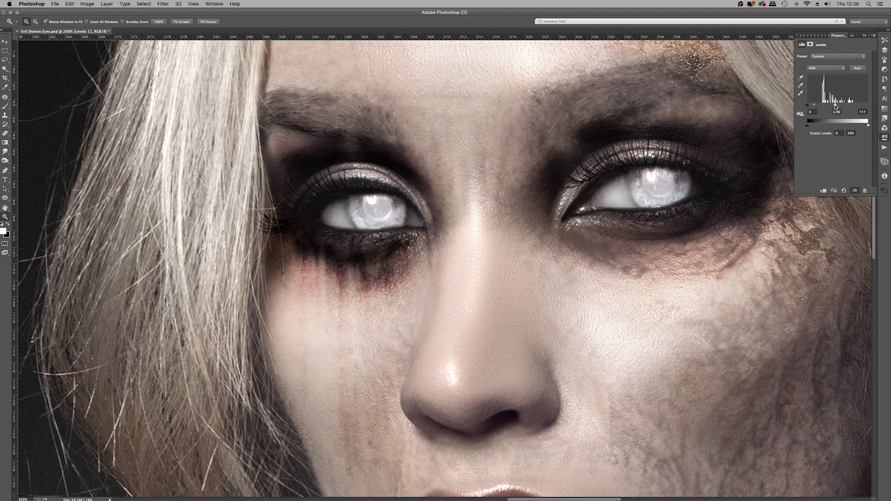
left_click(885, 50)
- Zoom to 300% on the eyes and stamp all visible layers into merged Layer 30
right_click(448, 181)
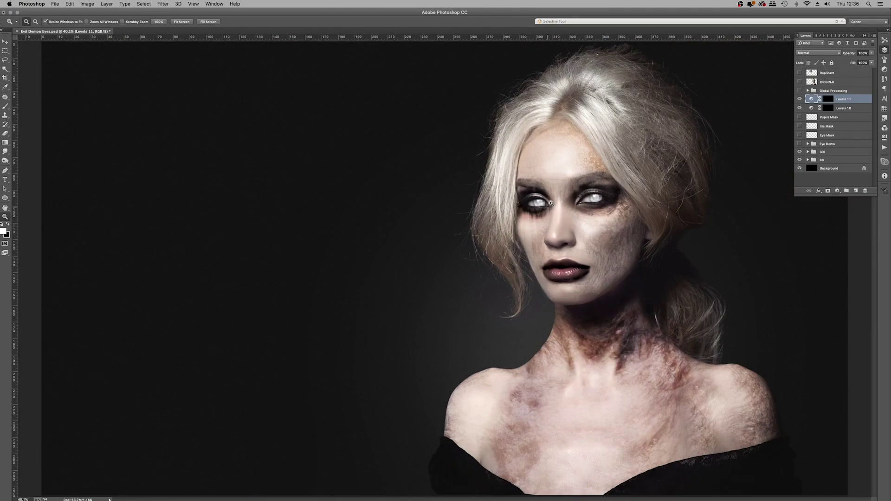
right_click(567, 171)
left_click(584, 211)
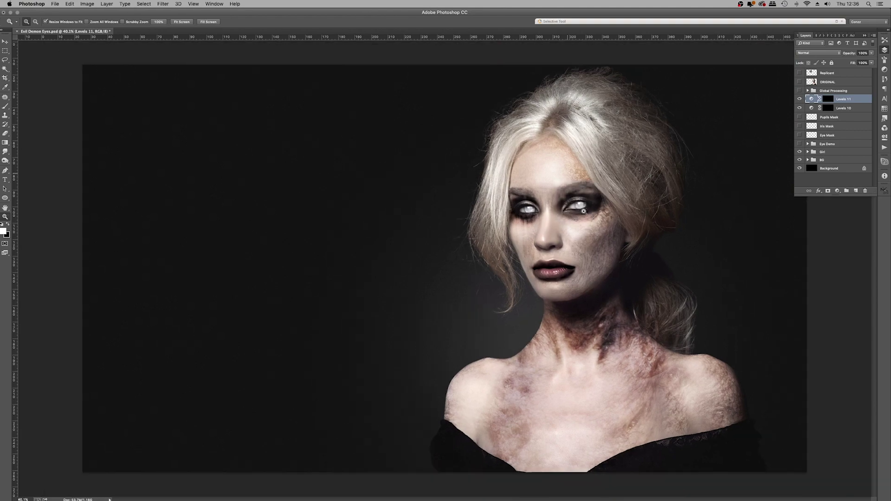
left_click_drag(583, 211, 537, 202)
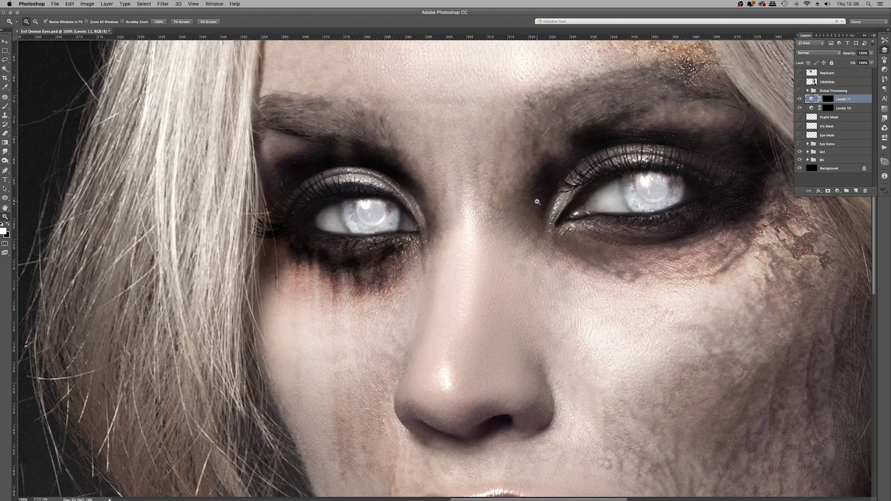
right_click(528, 191)
left_click(532, 195)
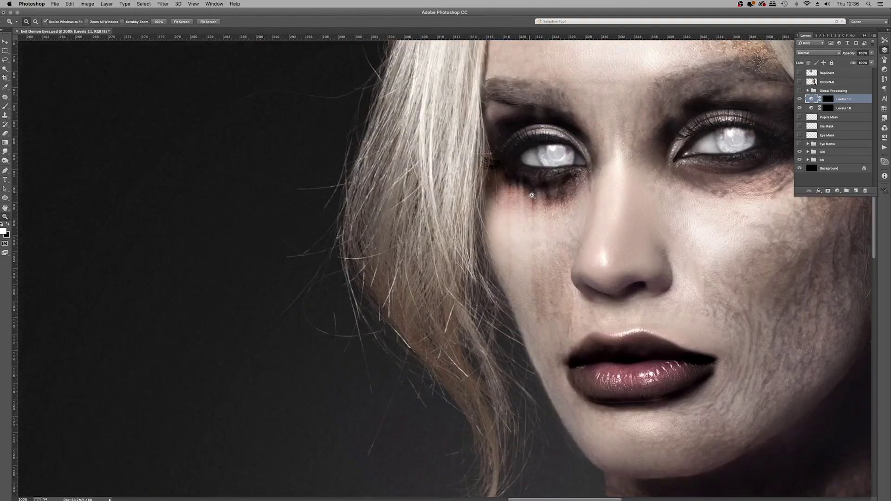
key("super+0")
left_click_drag(534, 205, 537, 213)
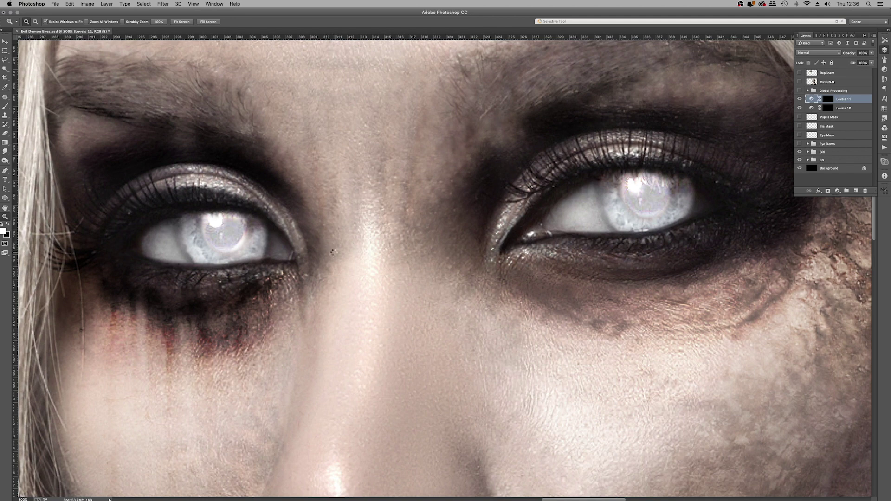
key("super+alt+shift+e")
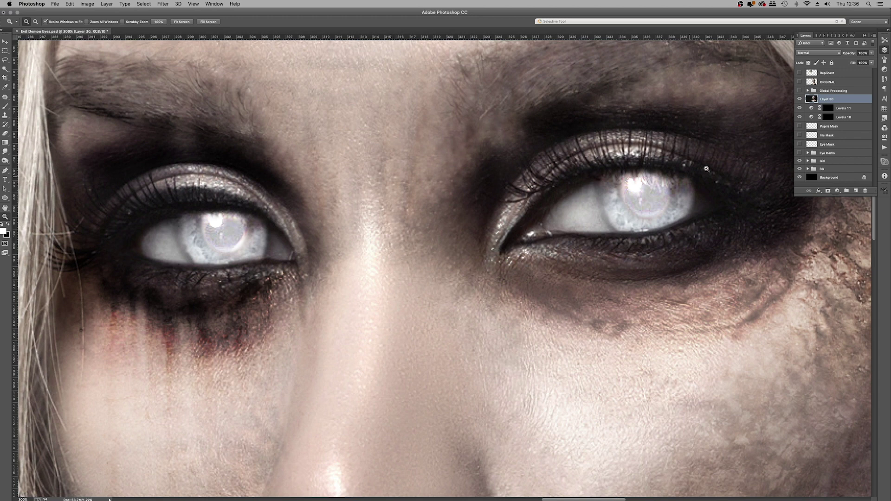
- Toggle Layer 30 off and on for a before/after comparison, leaving it visible at 300%
left_click(799, 100)
left_click(799, 100)
left_click(800, 100)
key("super+1")
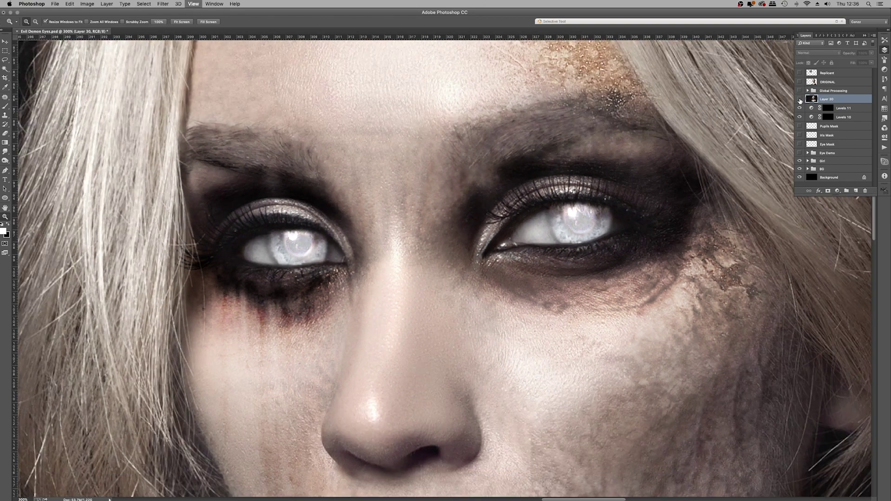
left_click(800, 99)
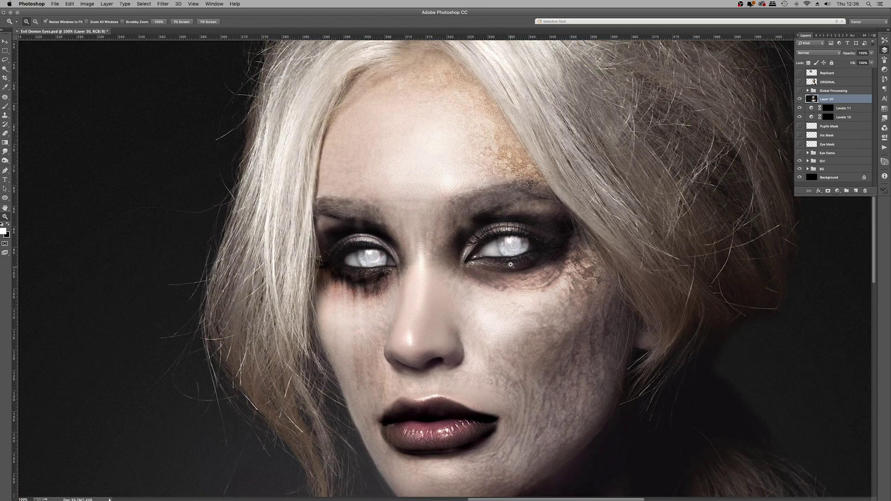
left_click(416, 260)
left_click(415, 260)
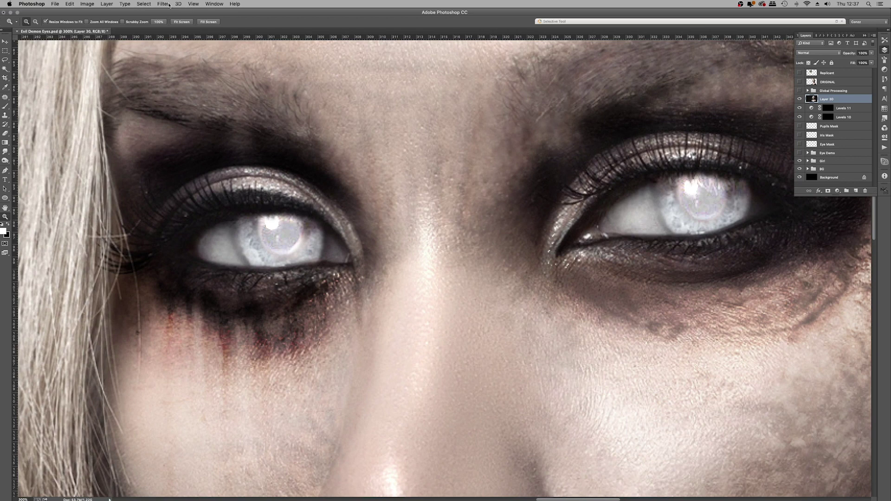
left_click(164, 4)
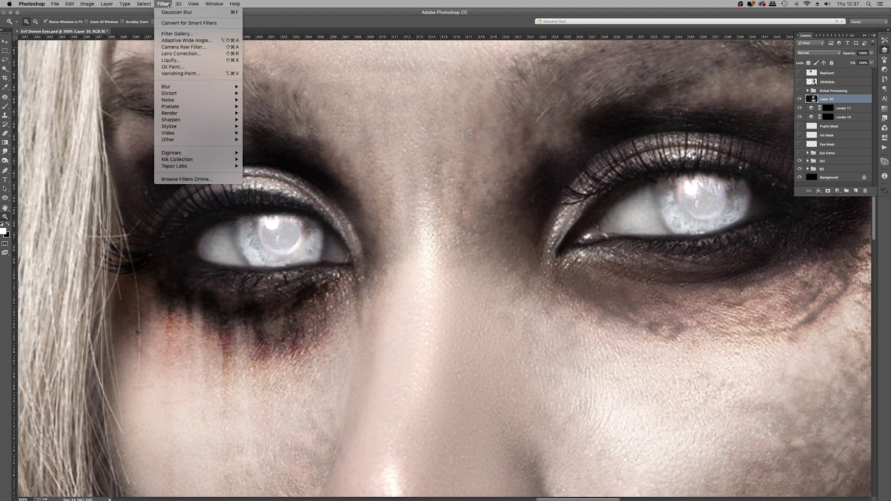
- Apply Camera Raw luminance noise reduction of 70 to Layer 30
left_click(185, 47)
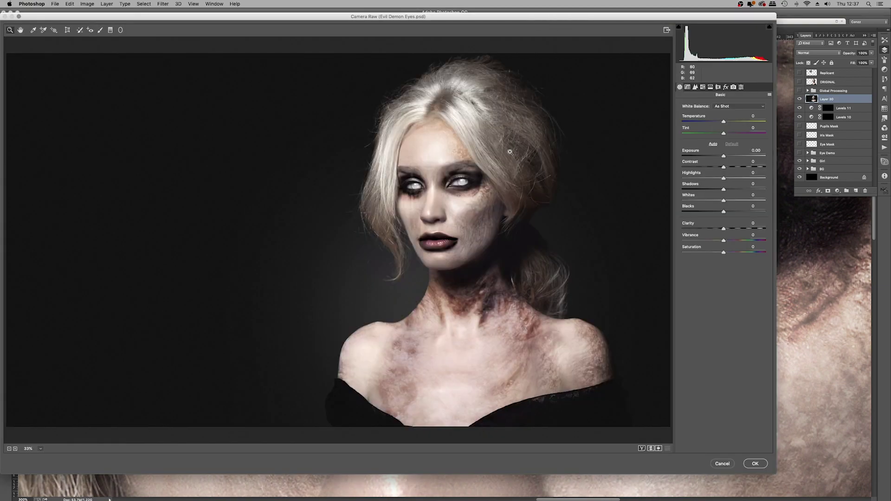
scroll(501, 216, "up", 8)
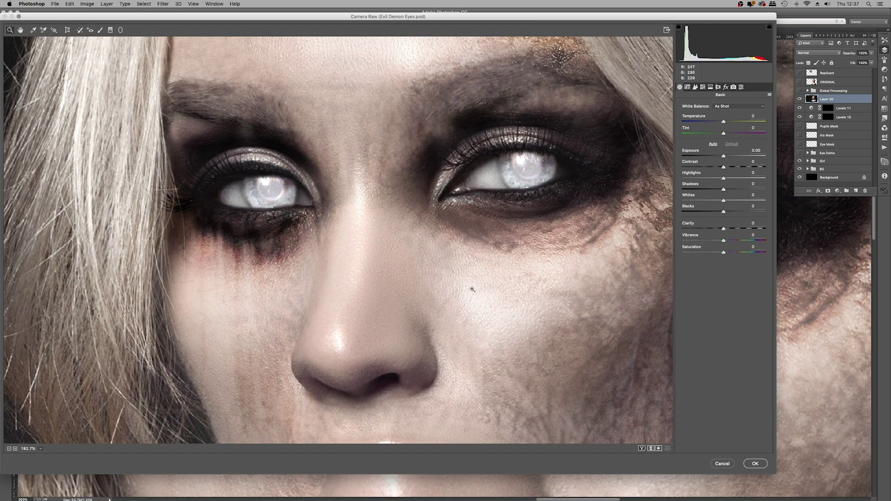
left_click(696, 86)
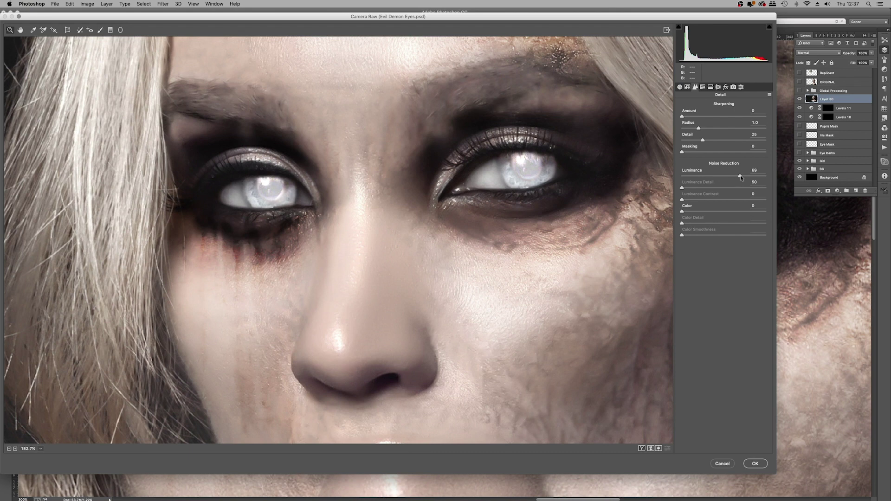
left_click_drag(741, 177, 701, 194)
left_click(754, 464)
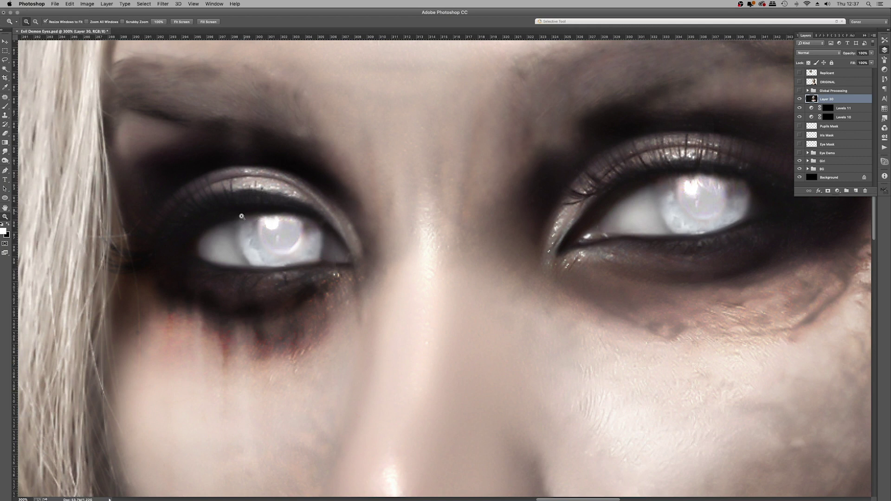
- Give Layer 30 a black mask and paint white over the left iris with a 30 px brush
left_click(828, 191)
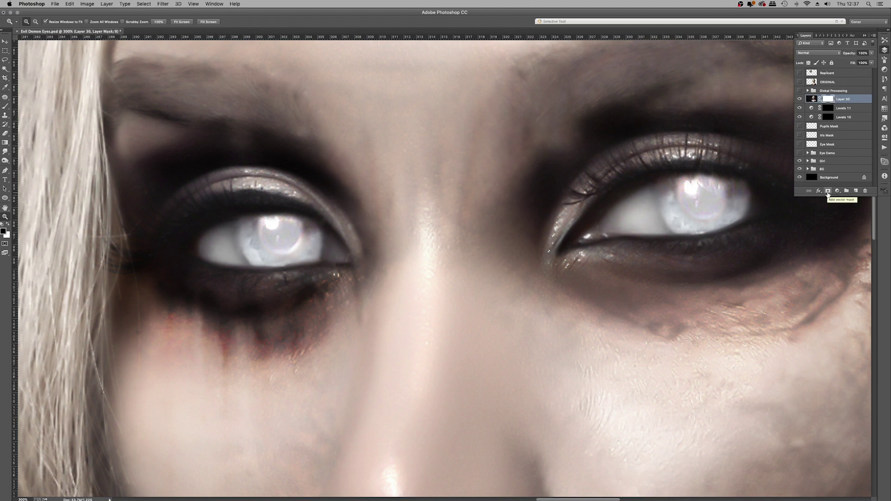
key("super+i")
key("b")
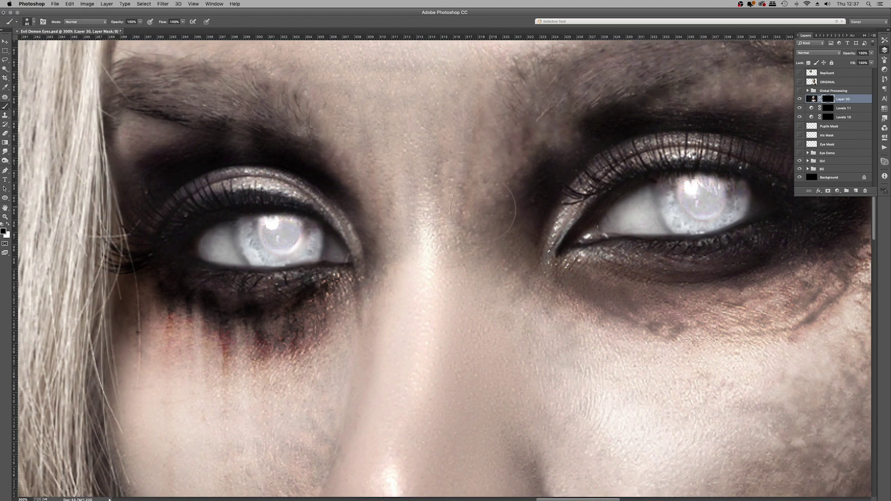
key("x")
key("bracketleft")
key("bracketleft")
key("bracketleft")
key("bracketleft")
key("bracketleft")
mouse_move(213, 246)
left_mouse_down()
mouse_move(243, 227)
mouse_move(276, 228)
mouse_move(232, 246)
mouse_move(281, 243)
mouse_move(247, 237)
mouse_move(316, 240)
left_mouse_up()
- Frame both eyes at 200% and set Layer 30's opacity to 85%
key("super+0")
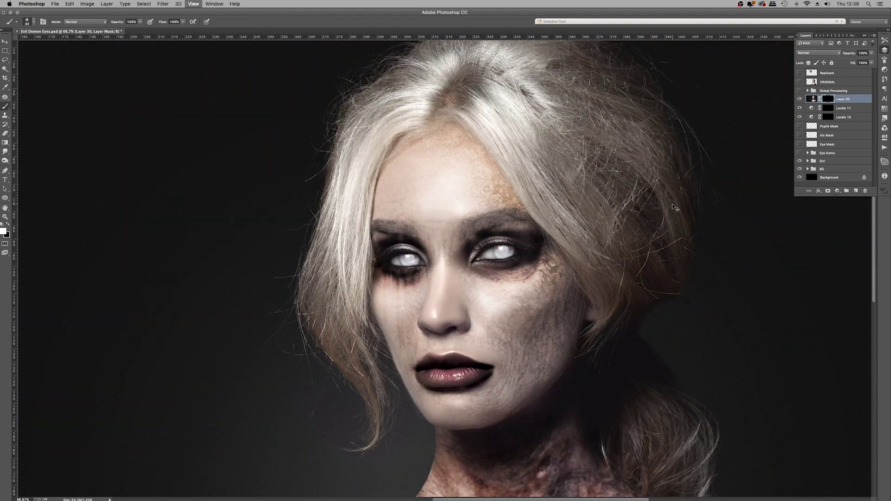
left_click_drag(676, 208, 675, 208)
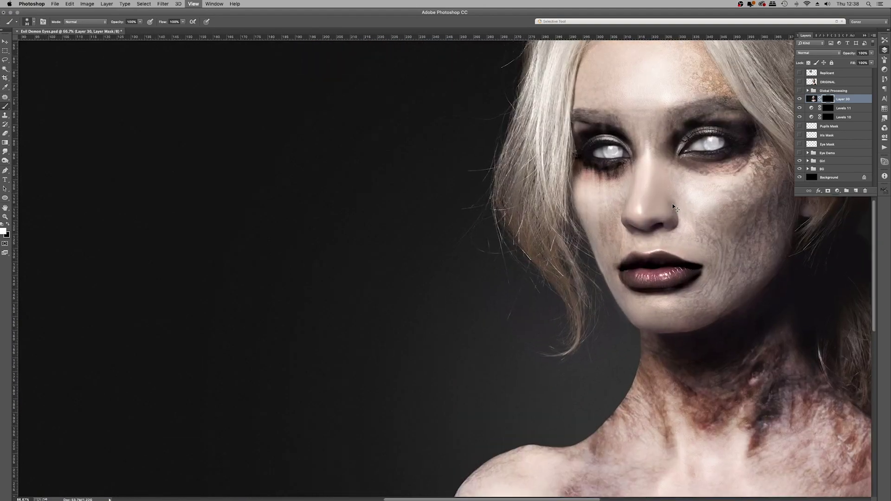
key("super+equal")
key("super+equal")
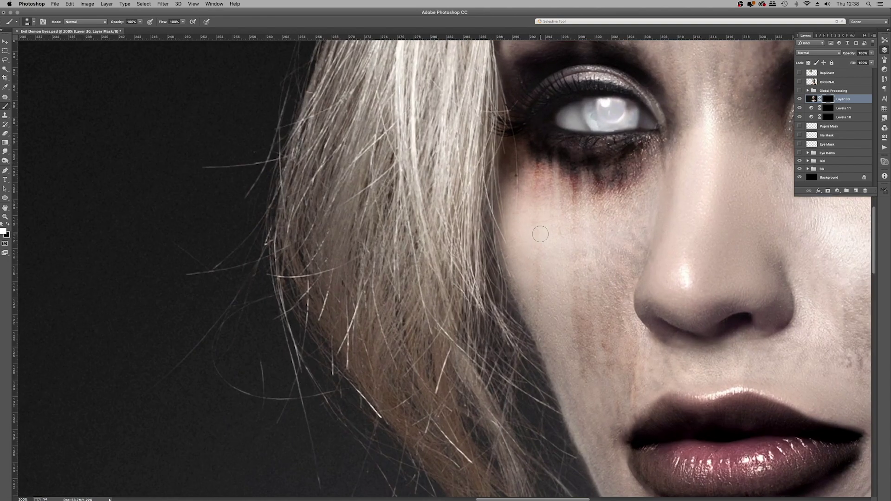
left_click_drag(540, 234, 341, 247)
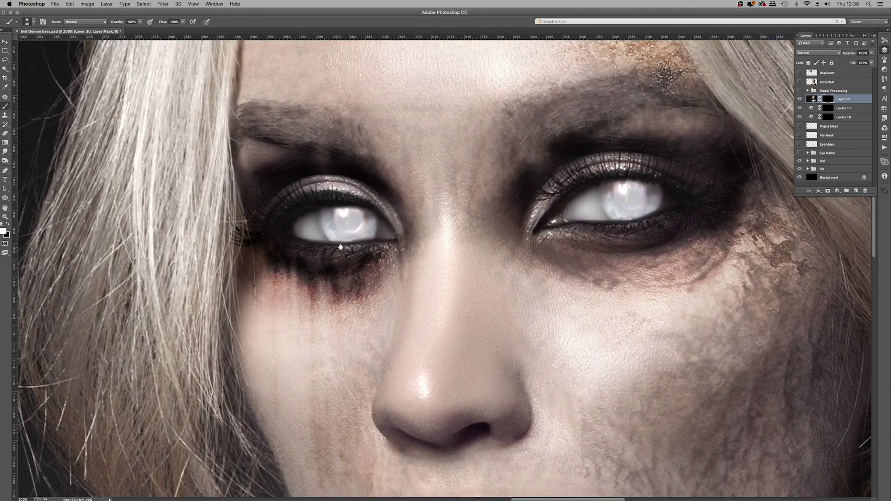
mouse_move(871, 55)
left_mouse_down()
mouse_move(814, 61)
mouse_move(867, 61)
left_mouse_up()
left_click(829, 104)
- At 400% zoom, paint the smoothing into the left pupil and right iris
key("super+equal")
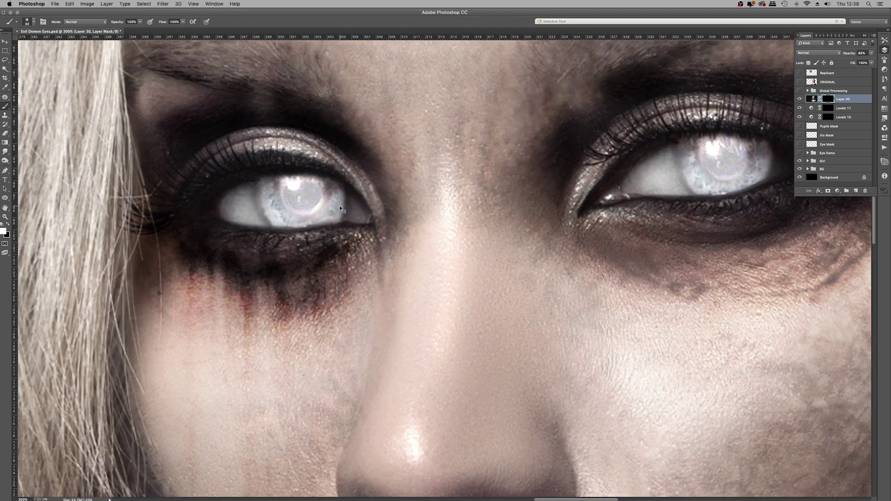
key("super+equal")
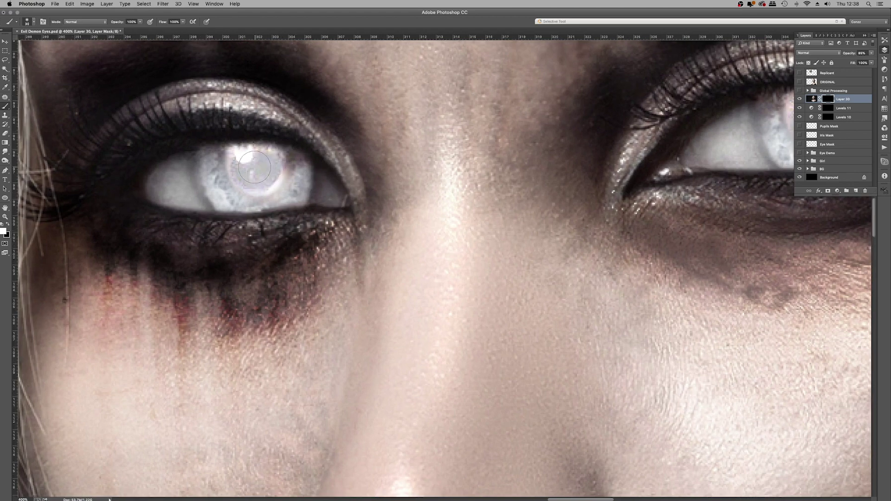
mouse_move(255, 167)
left_mouse_down()
mouse_move(246, 160)
mouse_move(263, 171)
mouse_move(259, 160)
left_mouse_up()
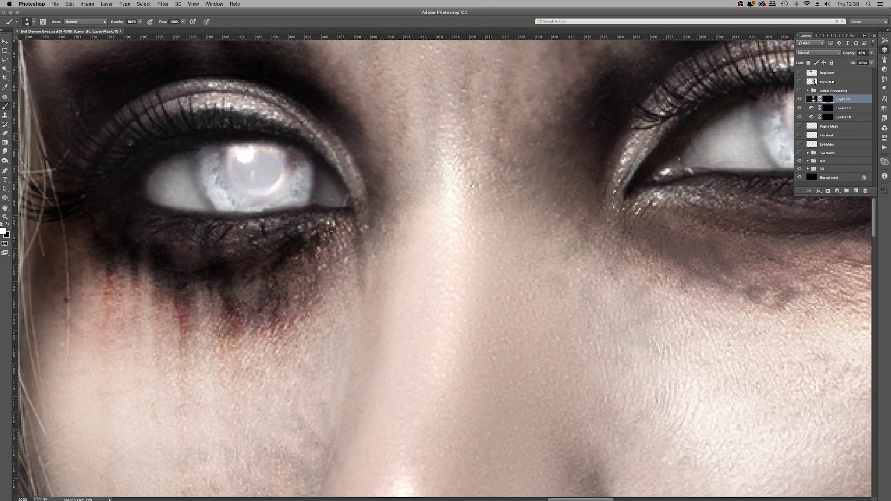
left_click_drag(473, 186, 209, 260)
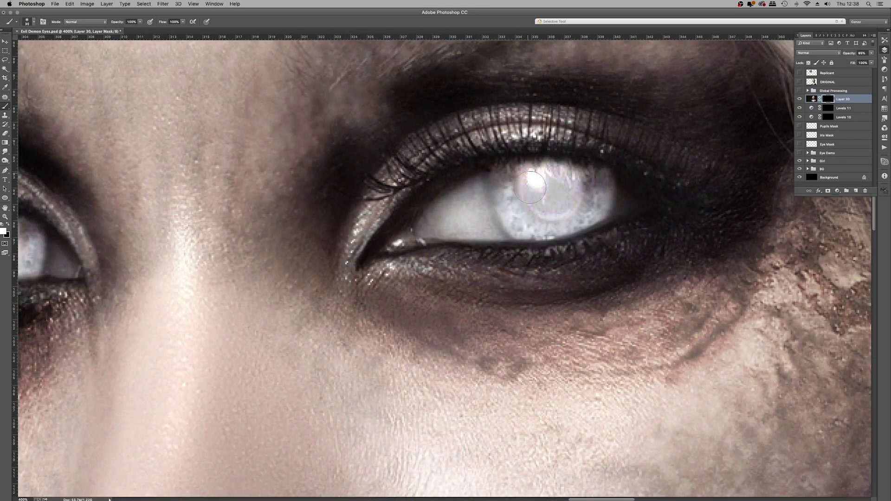
mouse_move(530, 187)
left_mouse_down()
mouse_move(563, 190)
mouse_move(554, 181)
mouse_move(560, 186)
mouse_move(545, 193)
mouse_move(553, 173)
mouse_move(544, 205)
mouse_move(541, 186)
left_mouse_up()
key("super+minus")
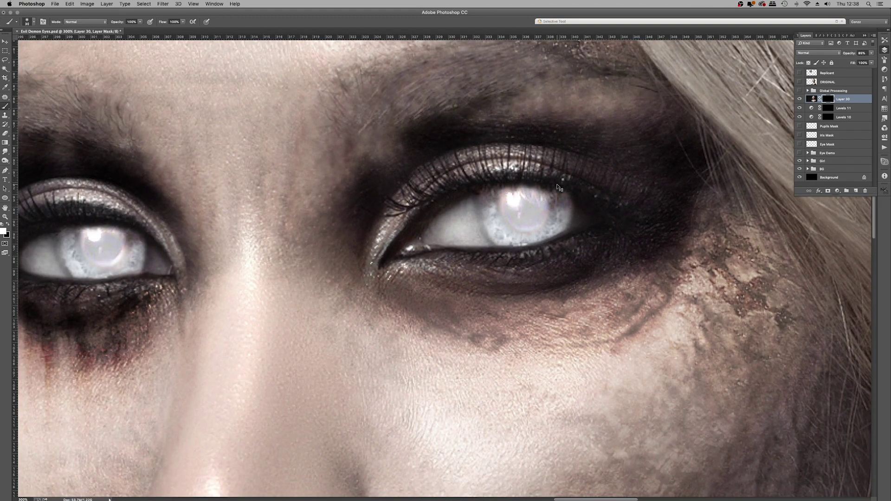
key("super+0")
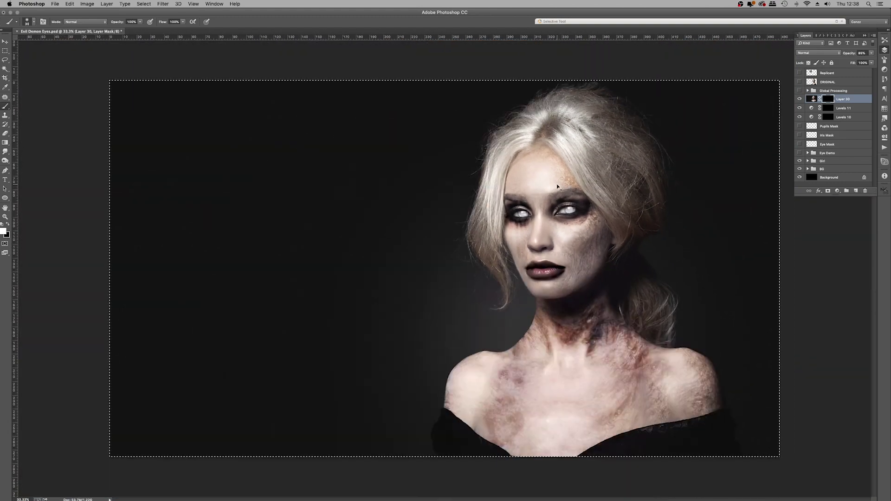
- Deselect, then group the layers from Layer 30 to Eye Mask into a new group
key("super+d")
key("super+plus")
key("super+plus")
key("super+plus")
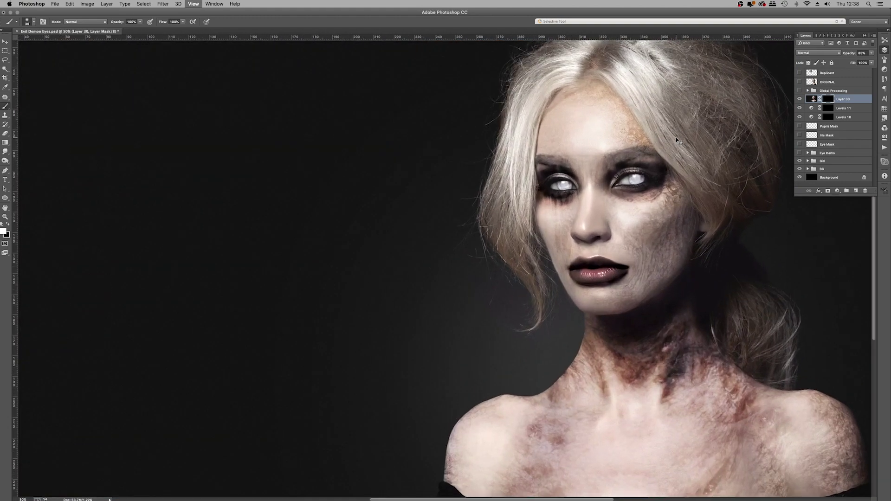
left_click_drag(650, 145, 359, 265)
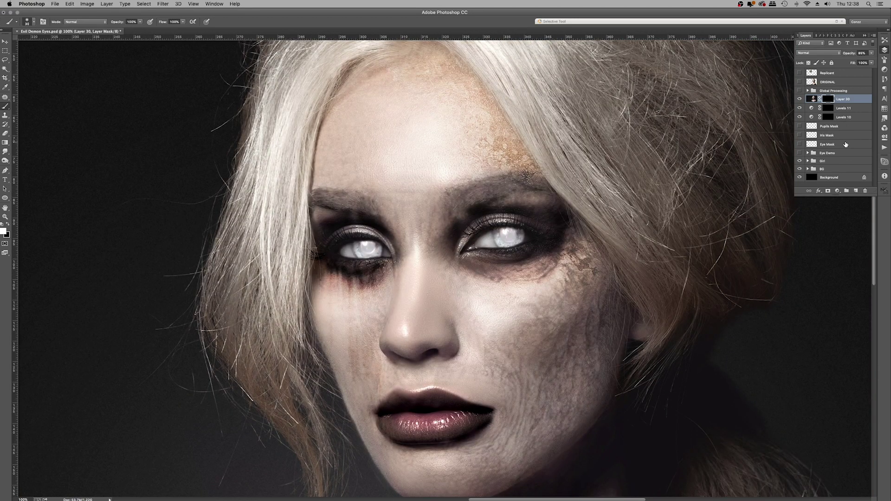
left_click(846, 144, "shift")
key("super+g")
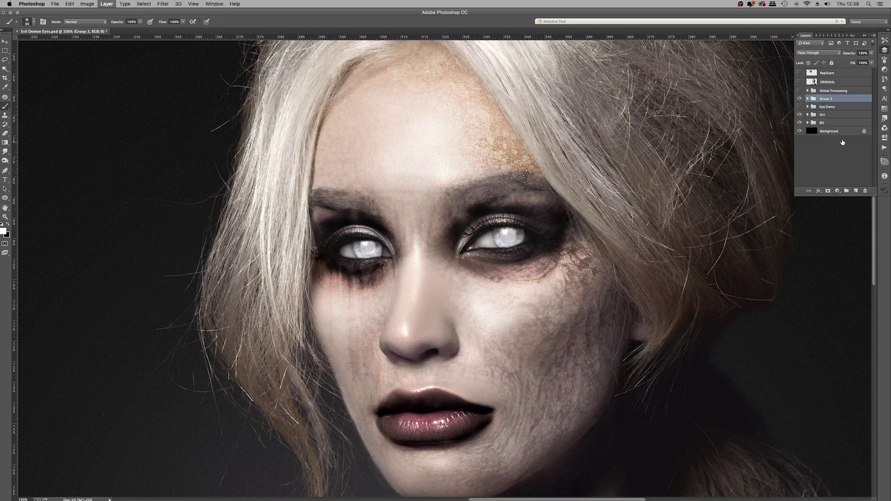
left_click(800, 99)
left_click(800, 99)
- Rename the group 'Eye Demo Live', move it below Eye Demo, and add a layer mask
double_click(823, 100)
key("BackSpace")
key("Return")
double_click(831, 98)
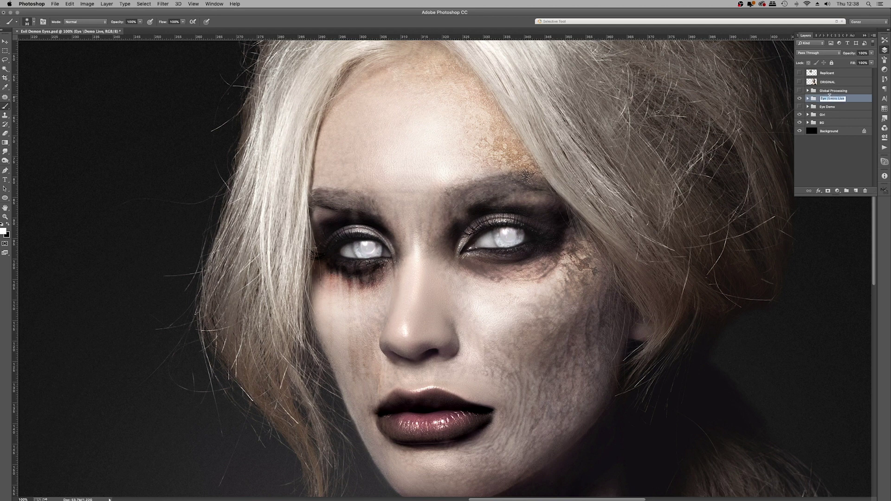
left_click(828, 98)
key("BackSpace")
key("Return")
key("super+bracketleft")
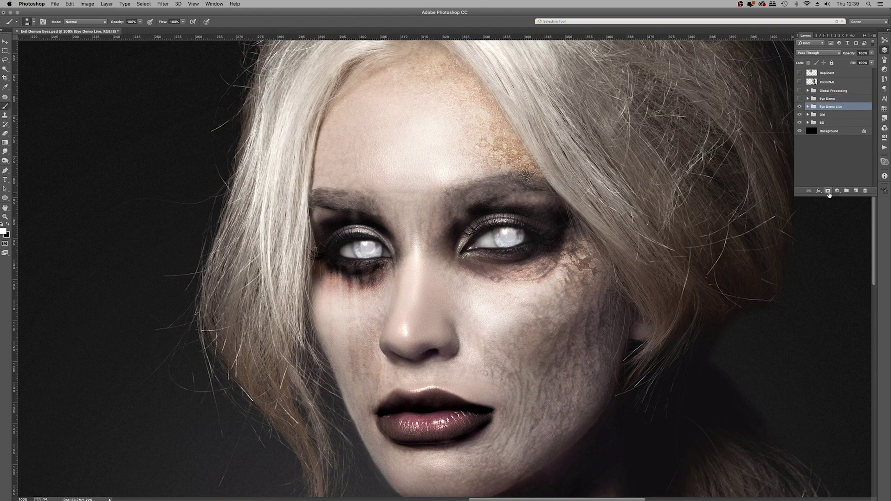
left_click(829, 191)
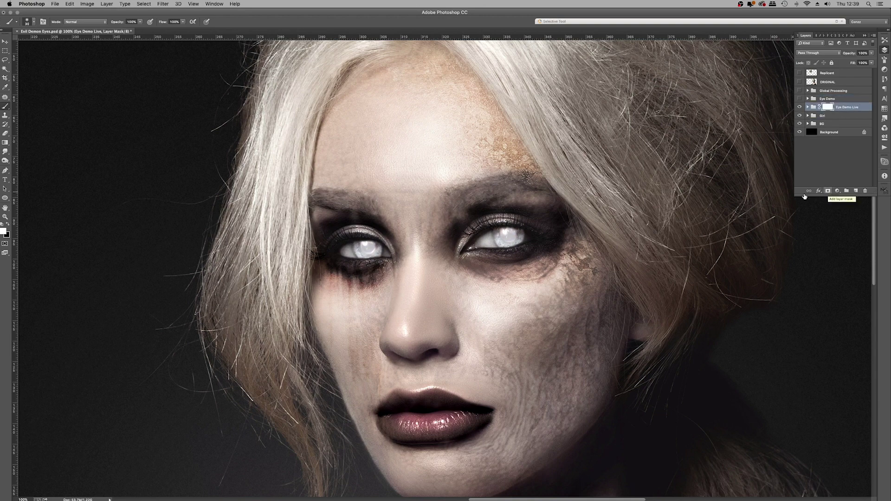
- Zoom to 200%, set a black 35 px brush, and expand the Eye Demo Live group
key("super+equal")
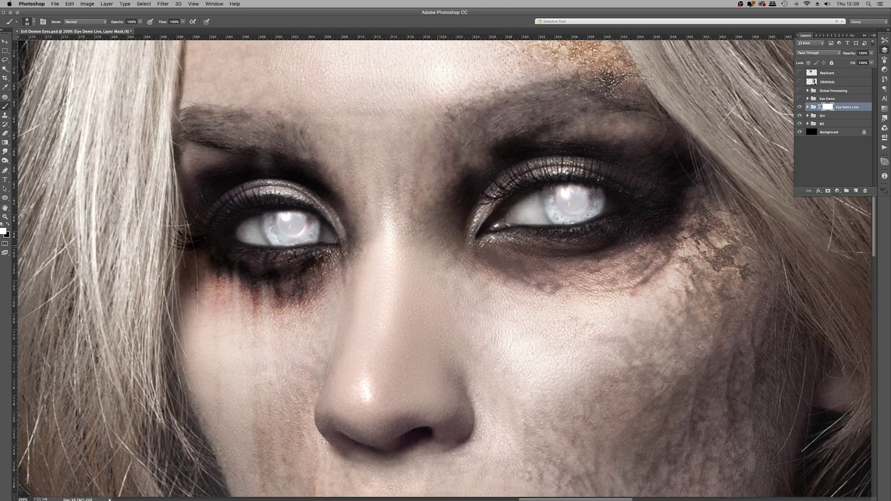
key("x")
key("bracketright")
key("bracketright")
key("bracketright")
key("bracketright")
key("bracketright")
key("bracketright")
key("bracketright")
key("bracketright")
key("bracketright")
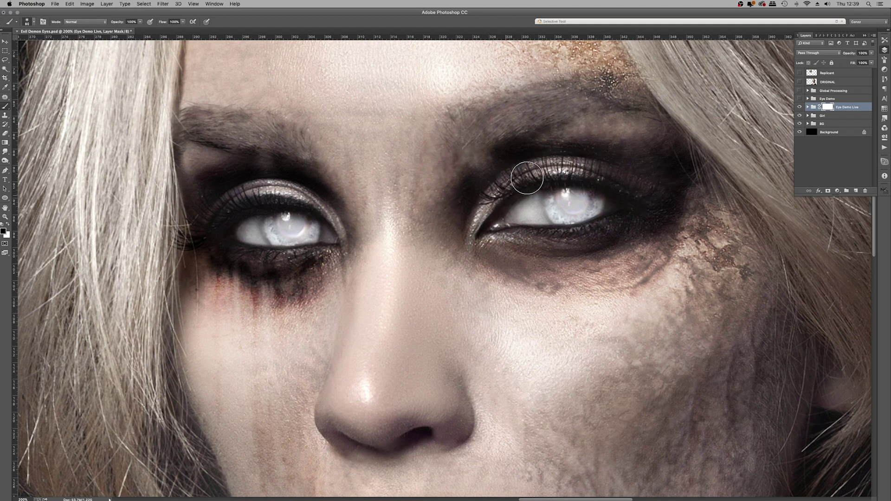
left_click(808, 107)
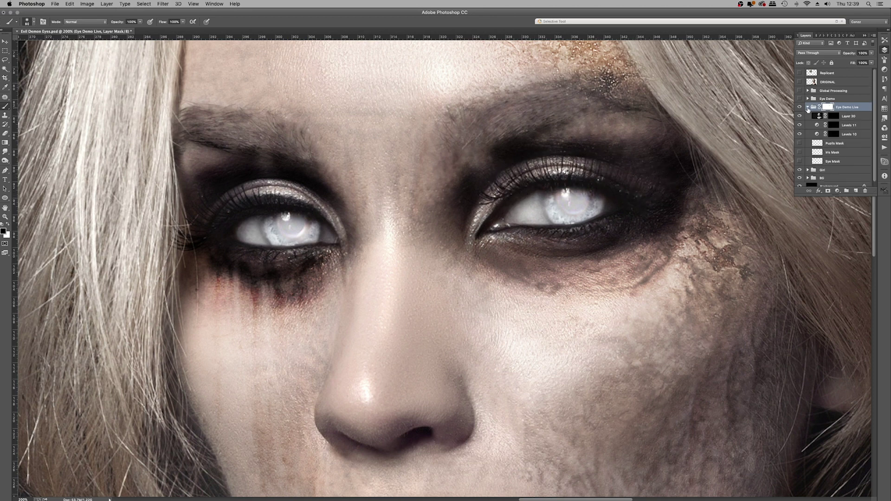
- Load the Eye Mask selection and add a Levels 12 adjustment with raised midtones on the eye whites
left_click(818, 162, "super")
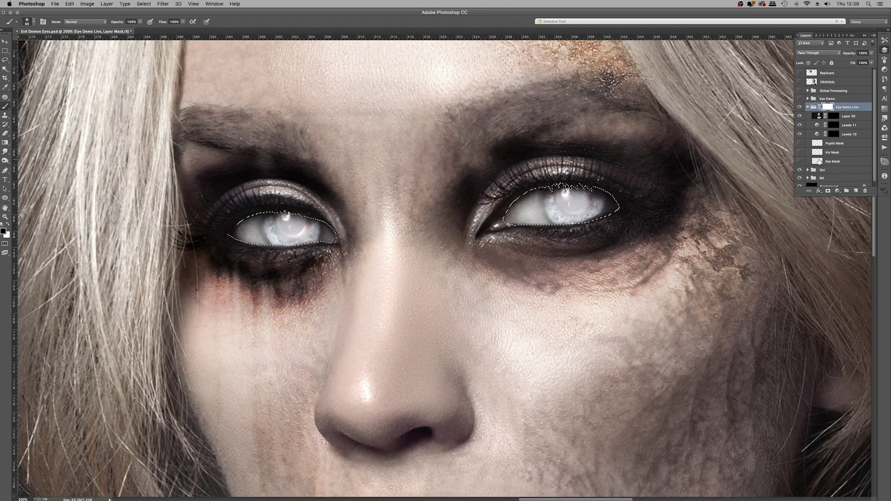
left_click(850, 144)
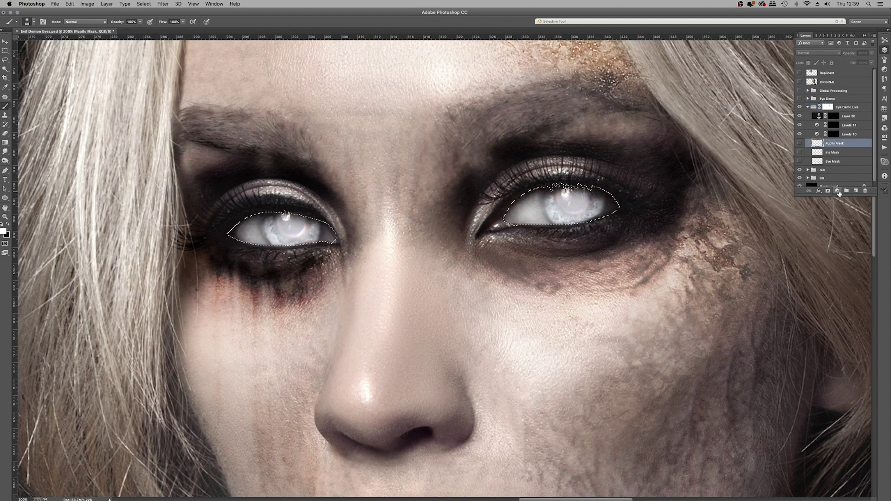
left_click(838, 191)
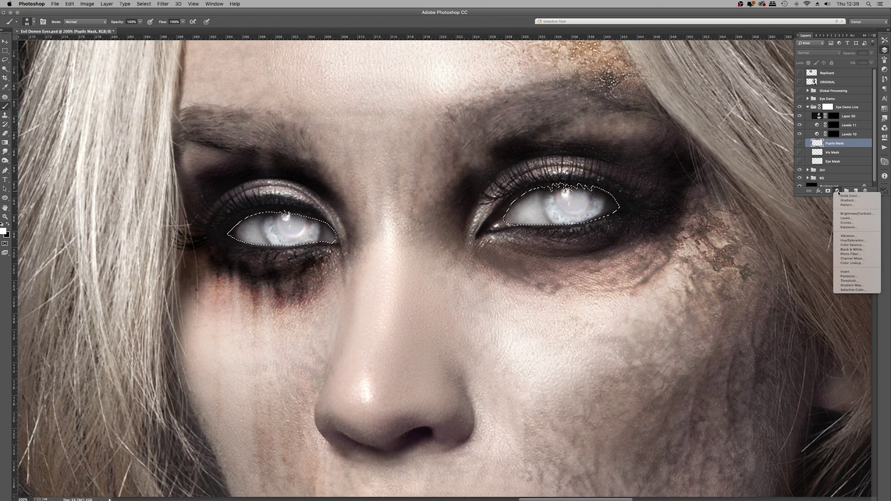
left_click(850, 218)
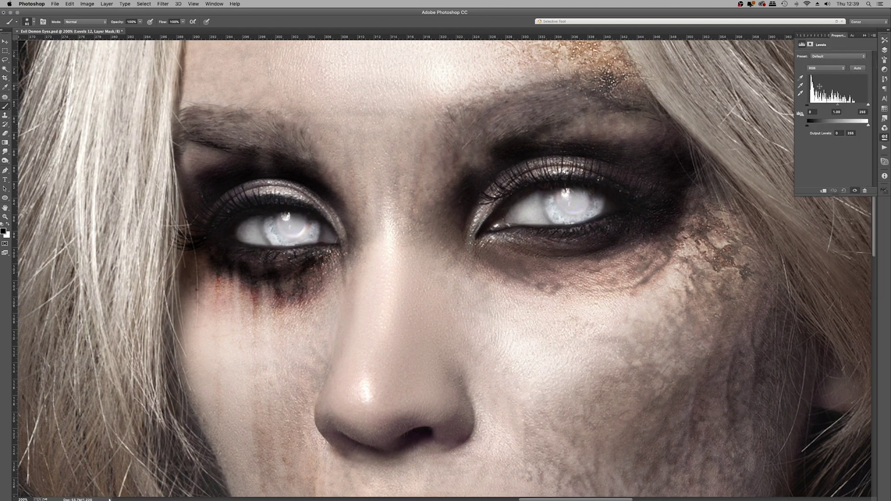
left_click_drag(839, 108, 825, 104)
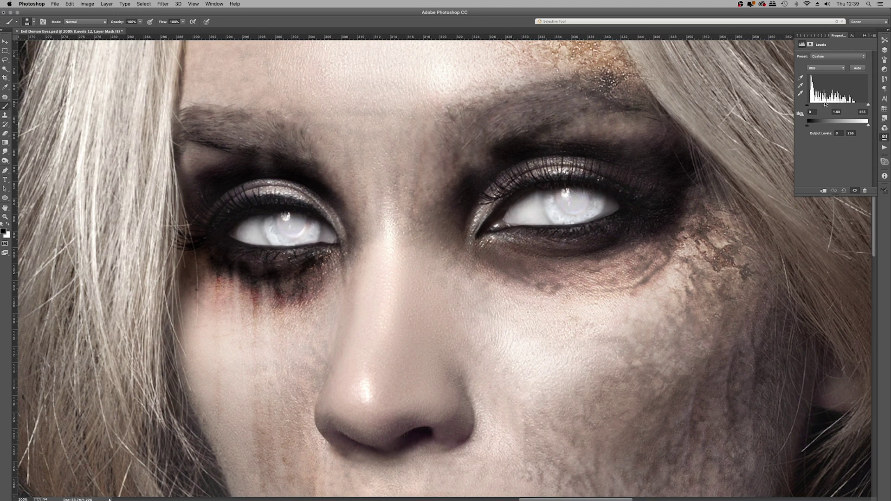
left_click(884, 50)
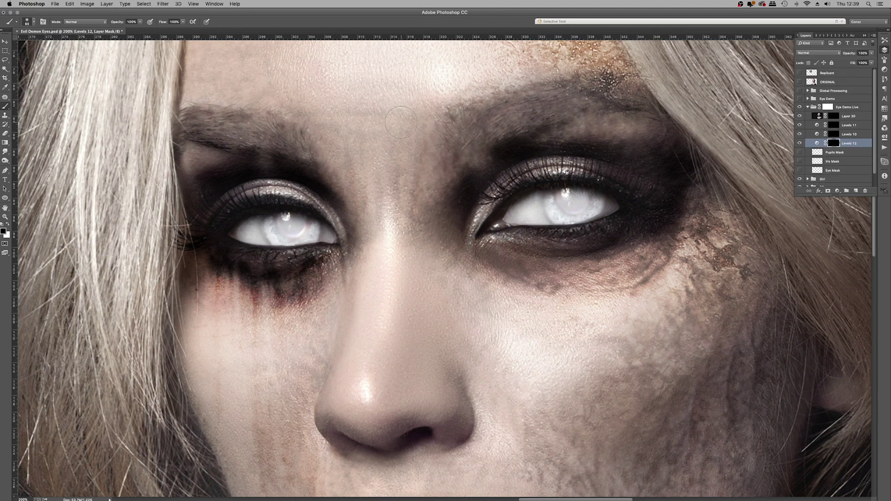
left_click(165, 4)
- Blur the Levels 12 mask with a 2.0-pixel Gaussian Blur
mouse_move(199, 87)
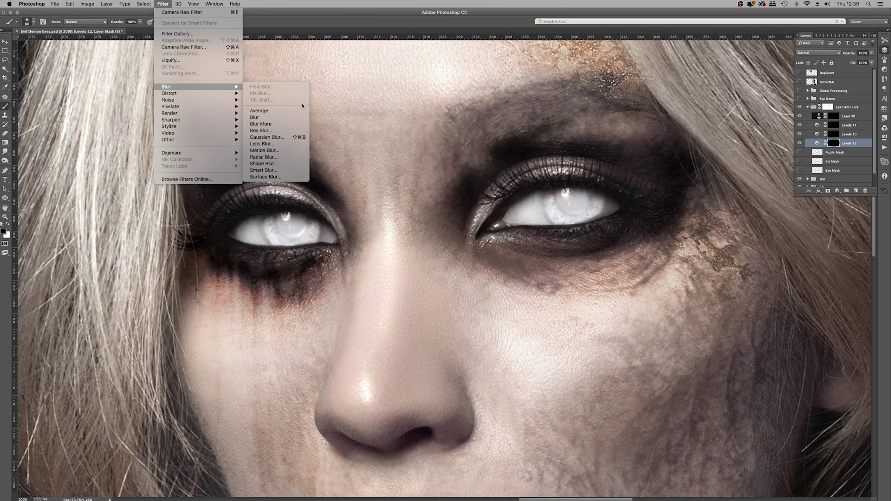
left_click(282, 137)
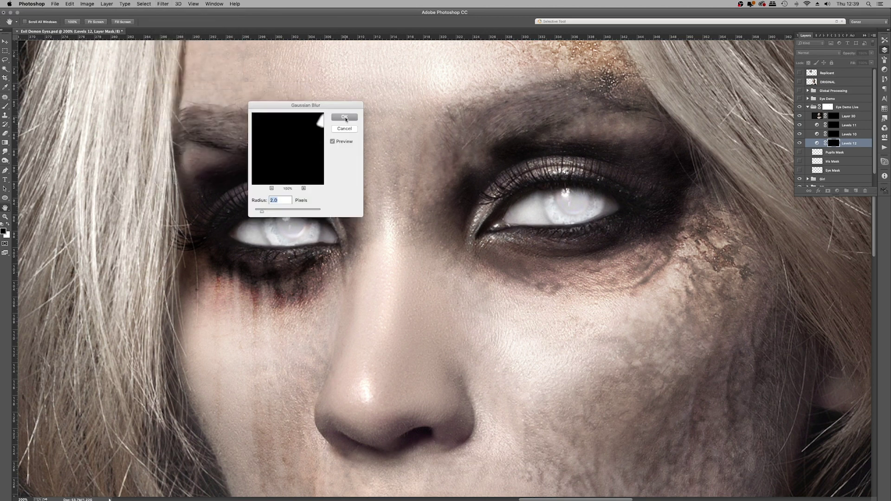
left_click_drag(344, 106, 440, 97)
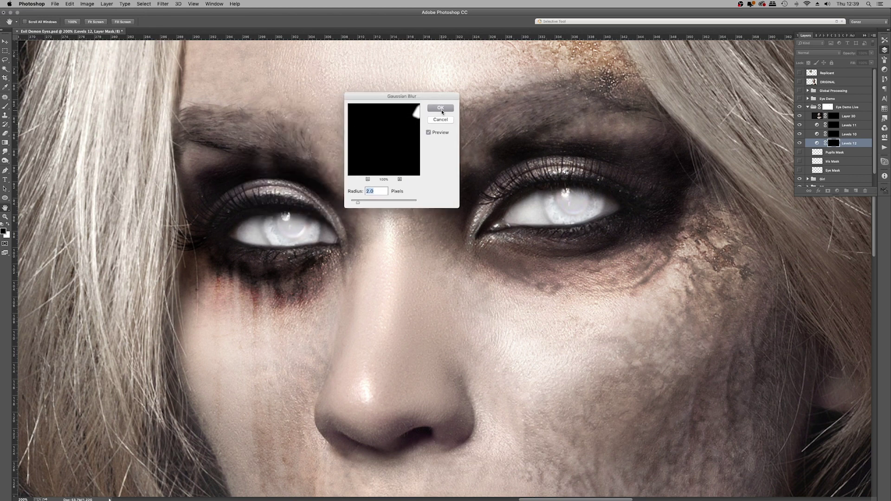
left_click(442, 110)
left_click(441, 108)
key("b")
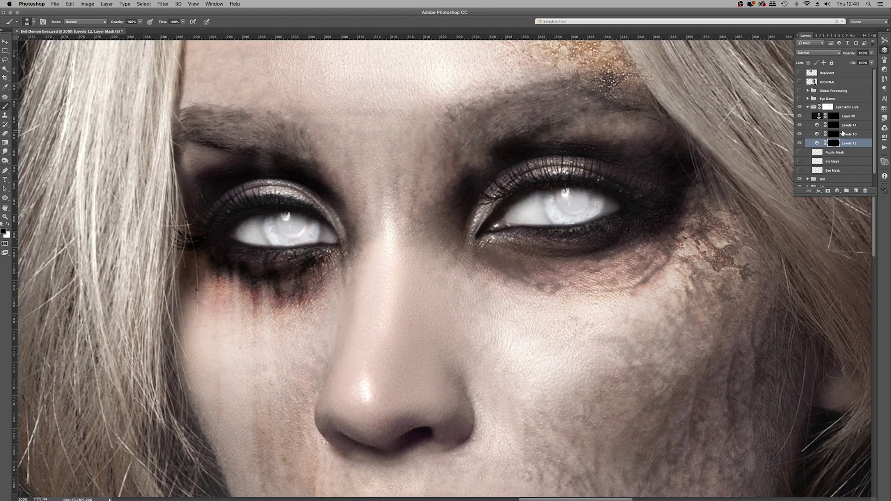
- Toggle Levels 12 off and on to compare, then zoom out to the whole portrait
left_click(801, 143)
left_click(801, 143)
key("super+minus")
key("super+minus")
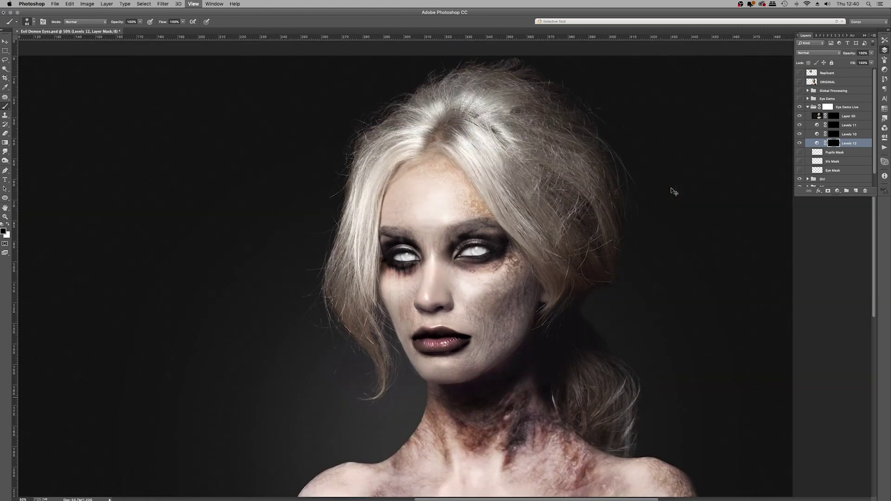
key("super+minus")
key("super+plus")
key("super+minus")
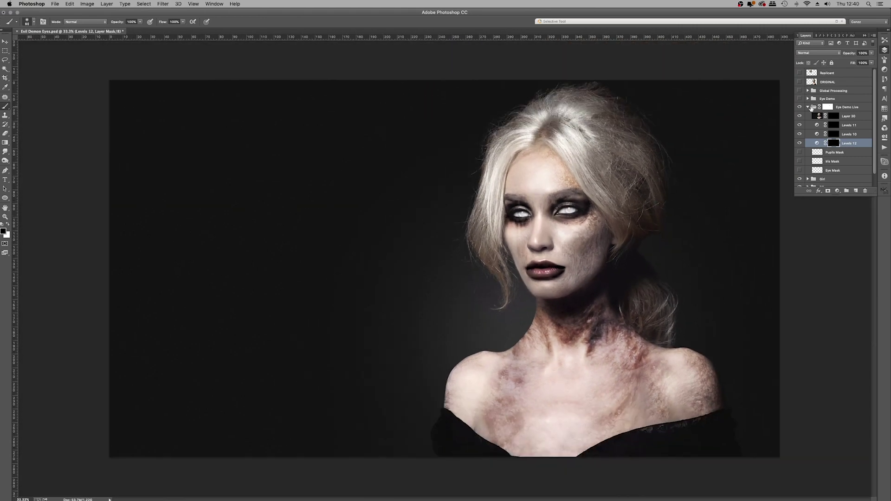
- Compare the Eye Demo and Eye Demo Live eyes, leaving only Eye Demo Live visible
left_click(808, 107)
left_click(800, 107)
left_click(800, 99)
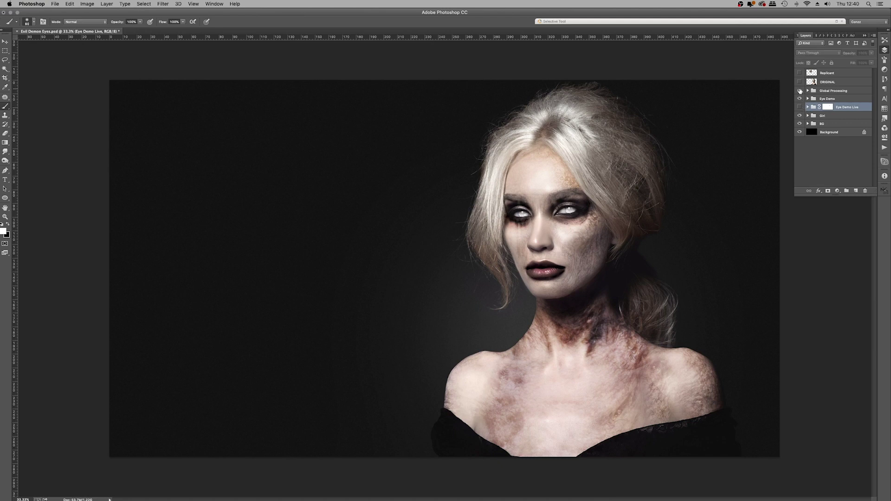
left_click(800, 91)
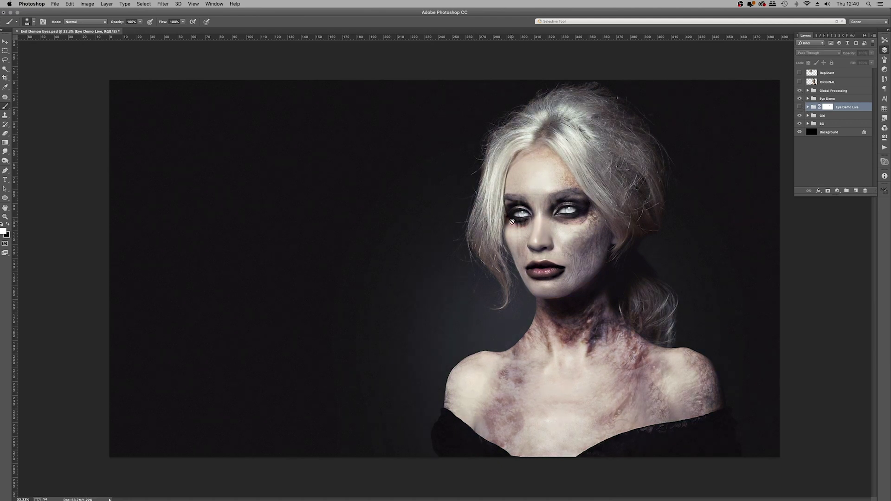
left_click(544, 210)
key("Return")
left_click(800, 91)
left_click_drag(799, 99, 799, 107)
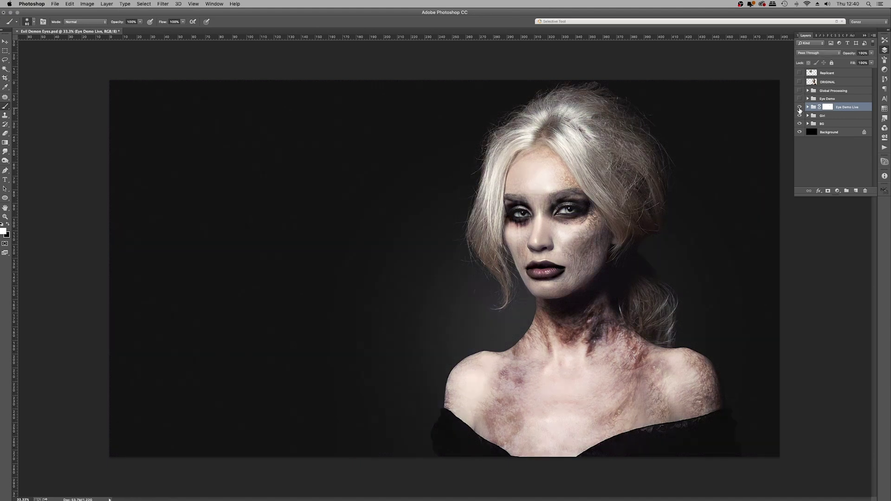
- Zoom to 200% with the eyes centred in the view
key("super+0")
key("super+plus")
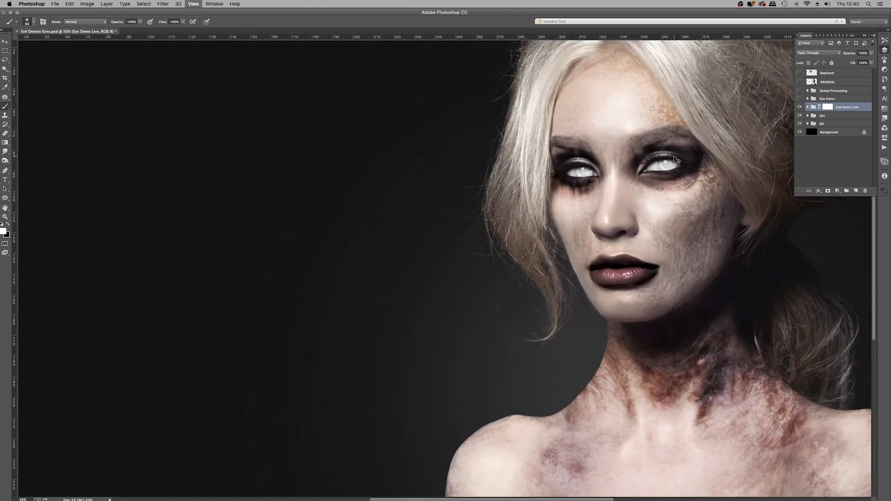
key("super+plus")
left_click_drag(676, 146, 425, 229)
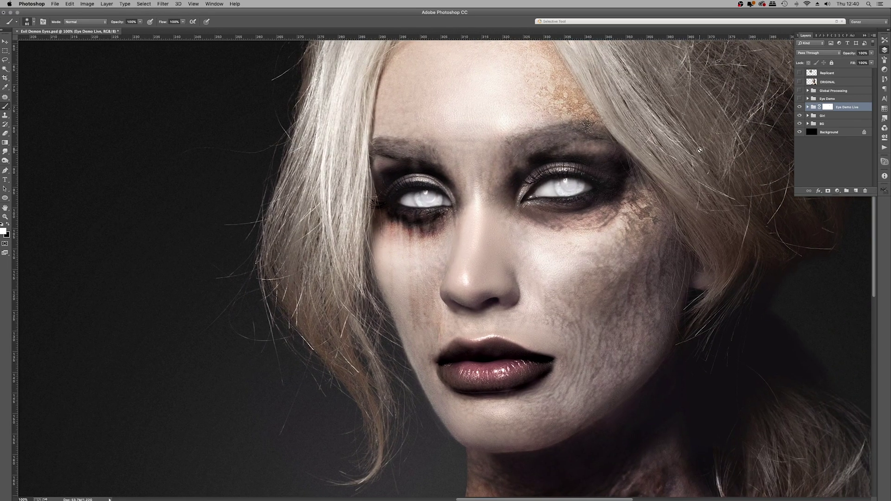
left_click(528, 196)
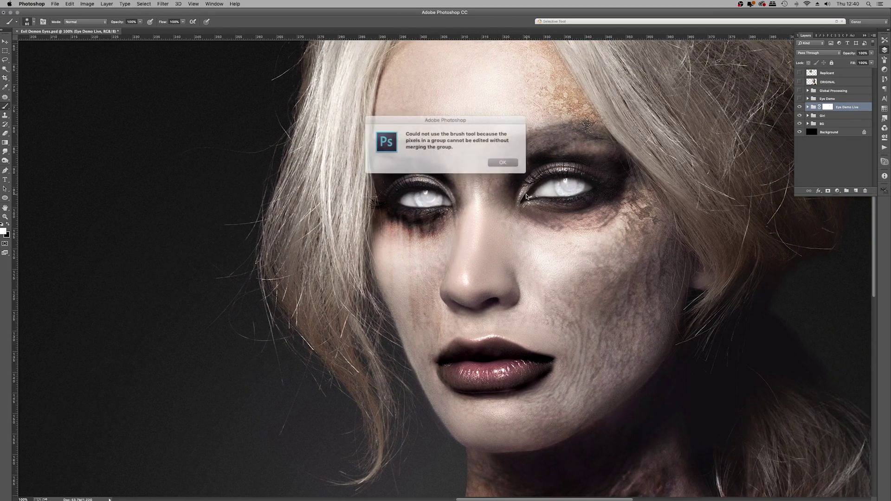
left_click(507, 162)
key("super+plus")
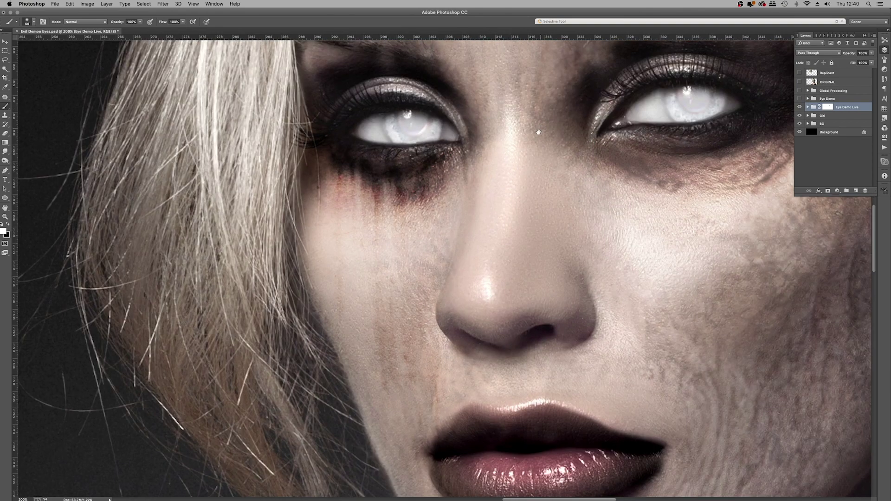
left_click_drag(539, 133, 458, 236)
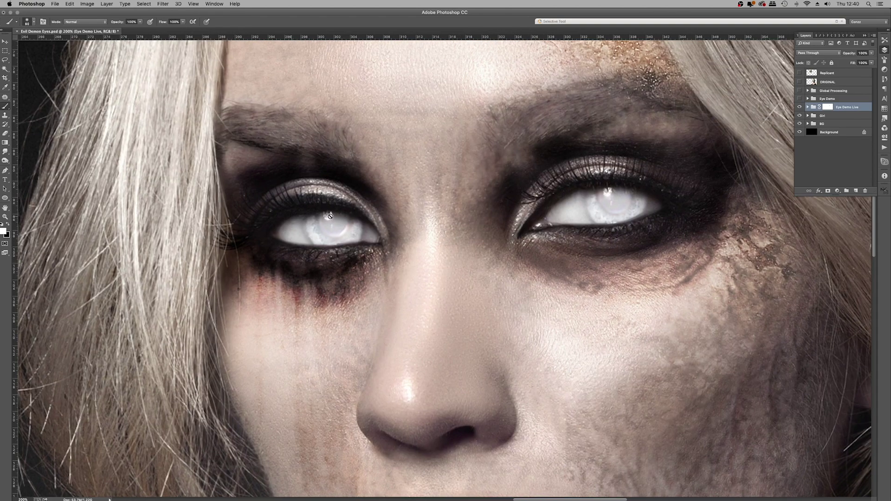
- On a new Layer 31, draw small white ellipse highlights on the left and right irises
left_click(855, 191)
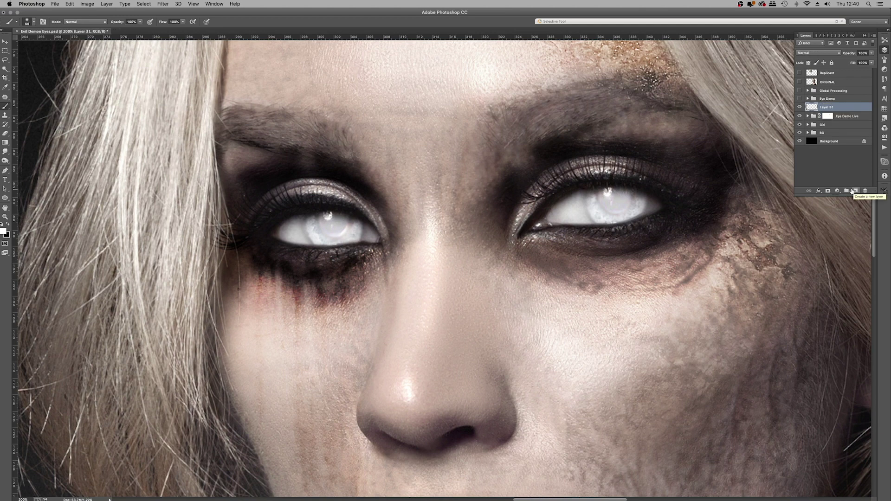
left_click(5, 198)
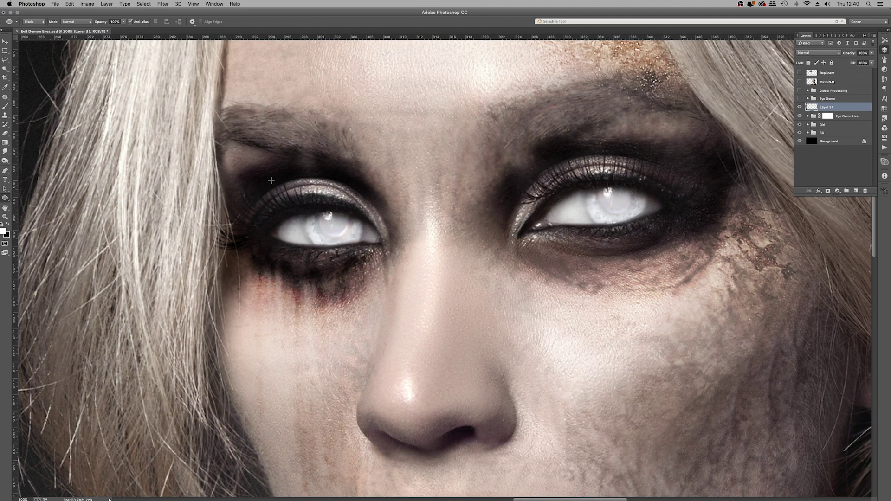
left_click_drag(325, 212, 328, 216)
right_click(5, 198)
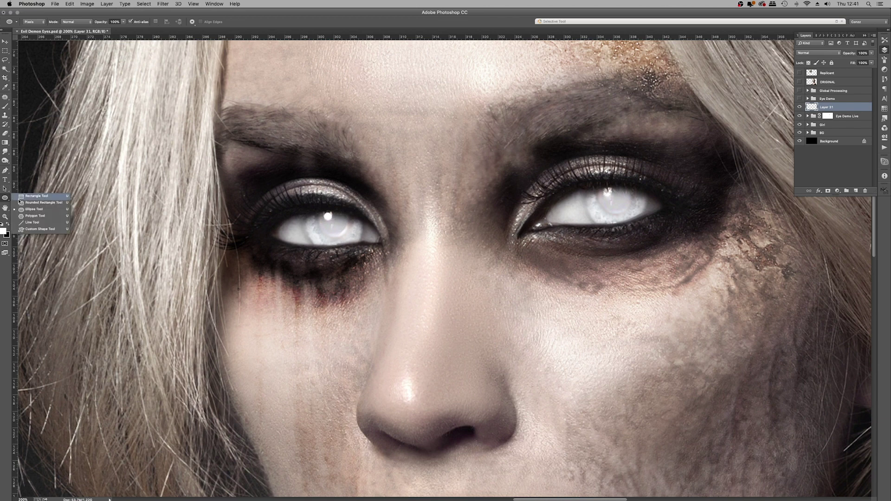
left_click(27, 211)
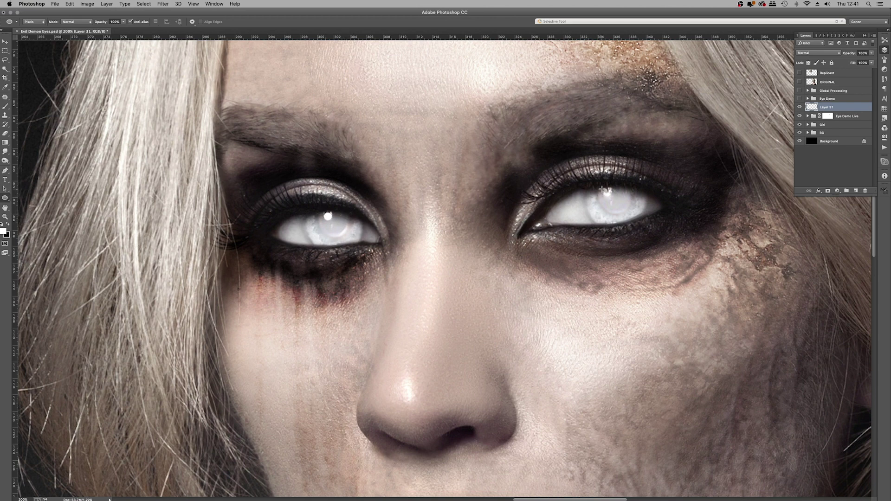
left_click_drag(603, 188, 612, 196)
- Soften the dots with the last filter, set Layer 31 to Overlay, and add Layer 32
key("super+f")
left_click(818, 53)
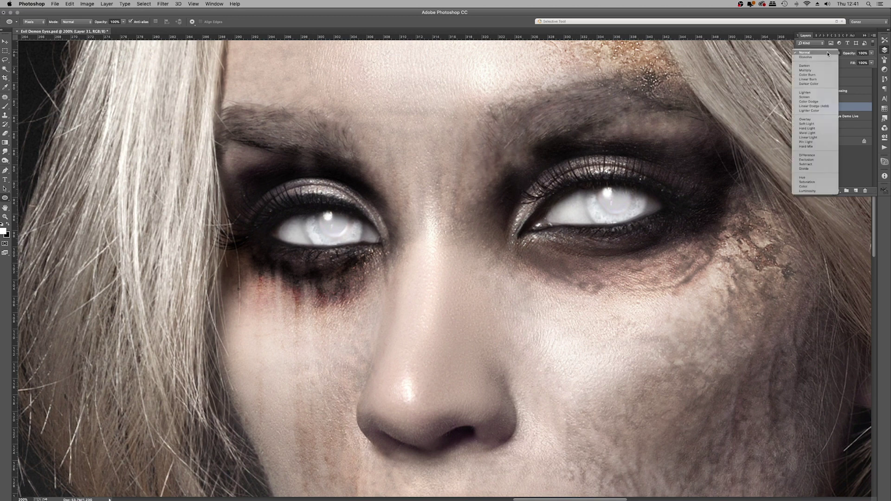
left_click(822, 119)
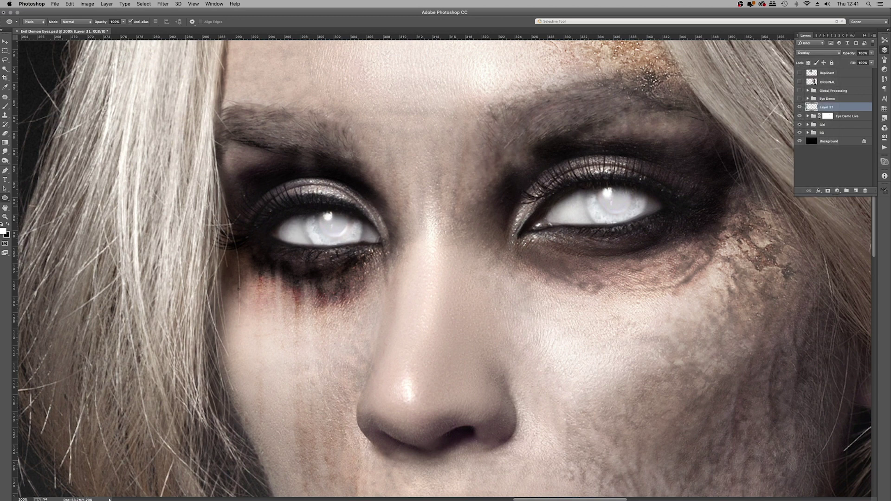
left_click(856, 190)
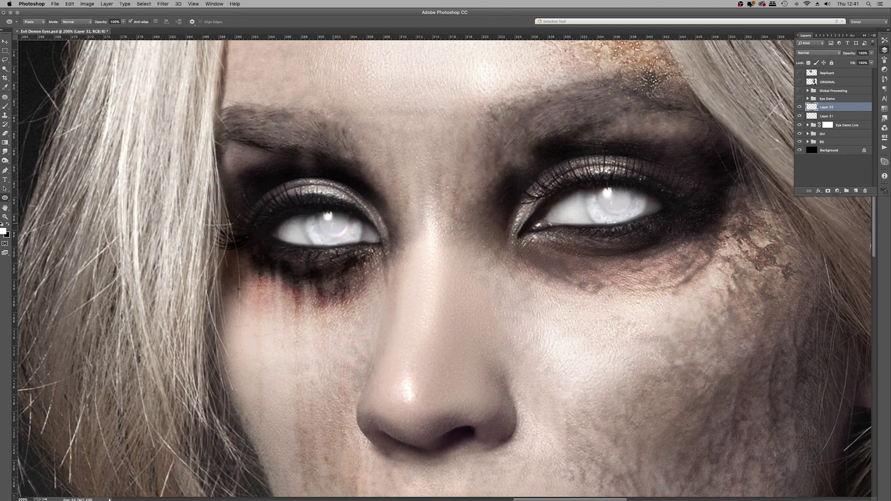
- Draw a tiny highlight dot on the left eye and copy it onto the right eye in Layer 32
left_click_drag(334, 223, 337, 224)
key("super+j")
key("v")
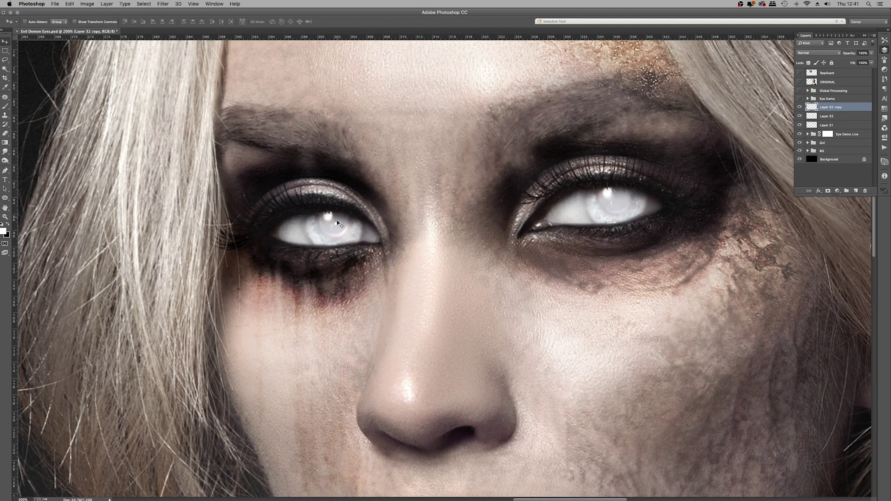
left_click_drag(337, 227, 619, 202)
key("super+e")
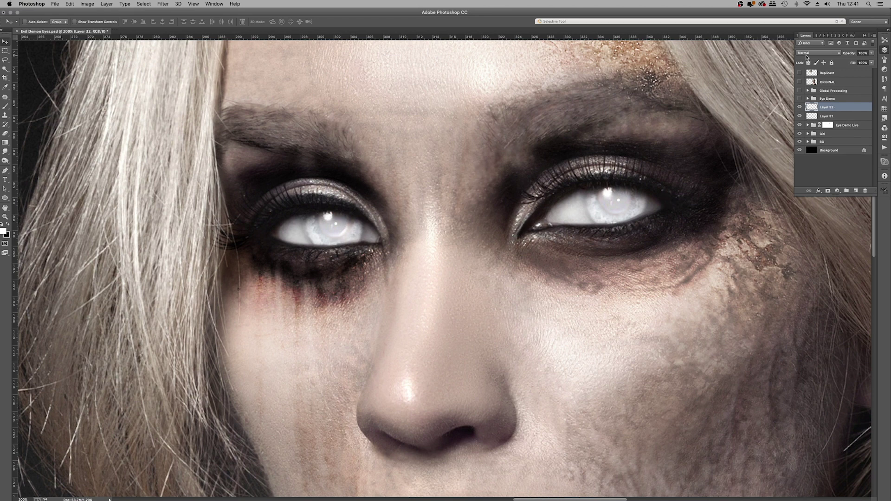
- Set Layer 32 to Overlay, view the image at 50%, and group Layers 31 and 32
left_click(806, 57)
left_click(814, 119)
key("super+0")
key("super+plus")
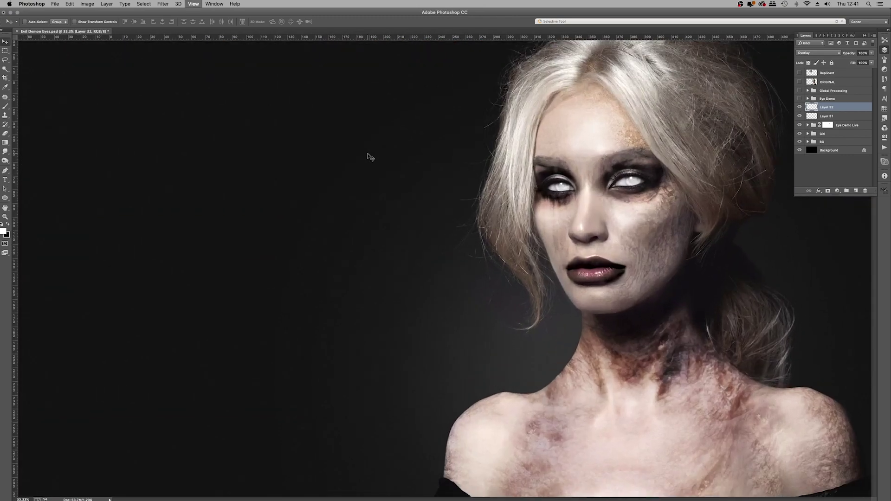
left_click(833, 116, "shift")
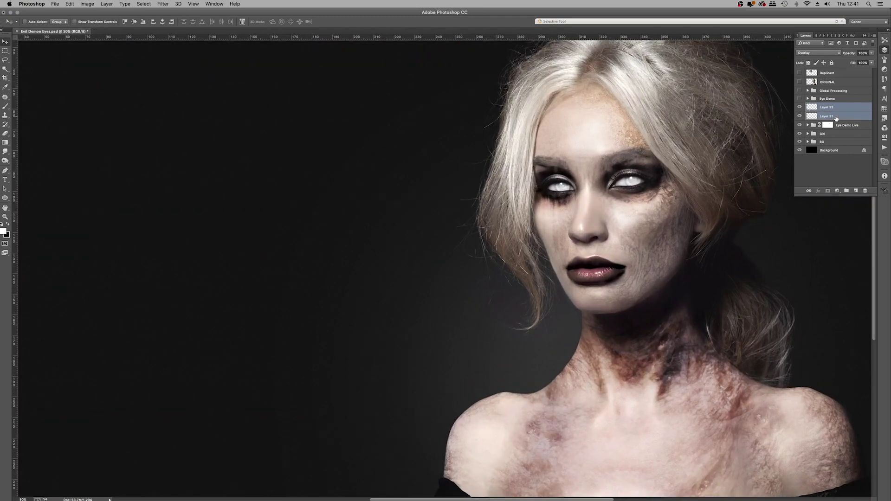
key("super+g")
- Name the new group 'Speculars' and show its highlights, viewing the face at 50%
double_click(826, 107)
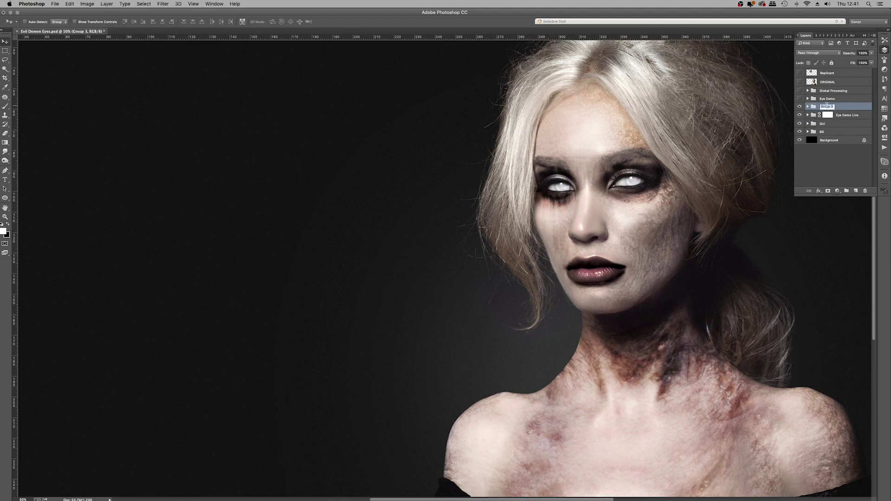
type("E")
key("Return")
left_click(800, 108)
key("super+plus")
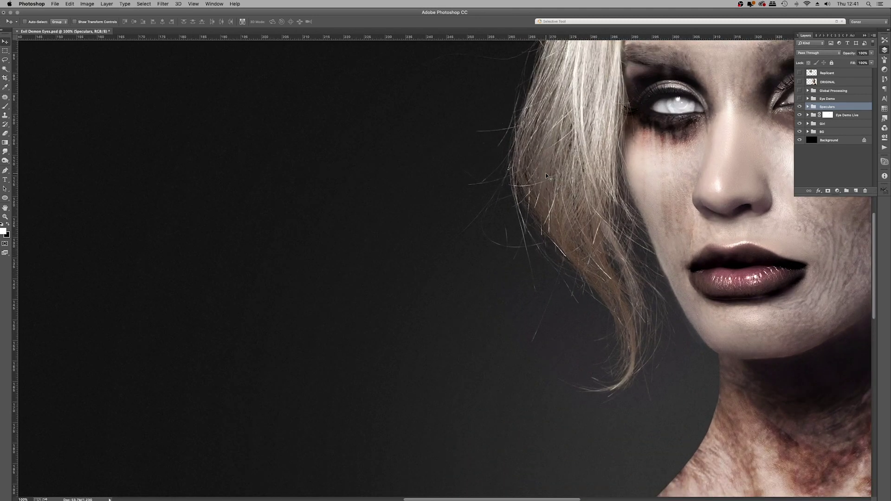
key("super+plus")
left_click_drag(450, 153, 380, 200)
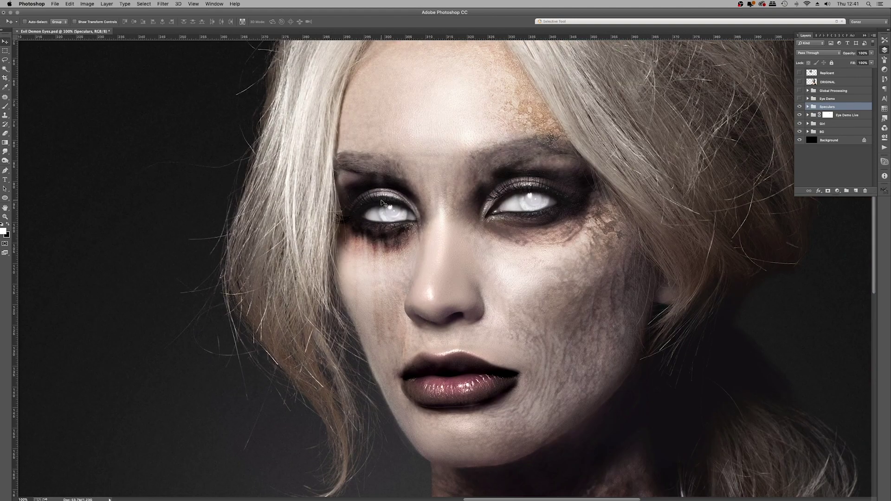
key("super+minus")
key("super+minus")
key("super+minus")
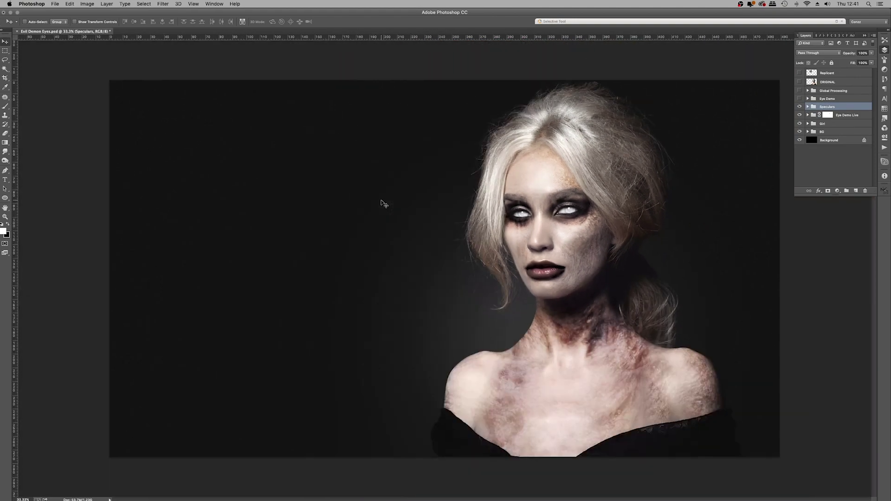
key("super+plus")
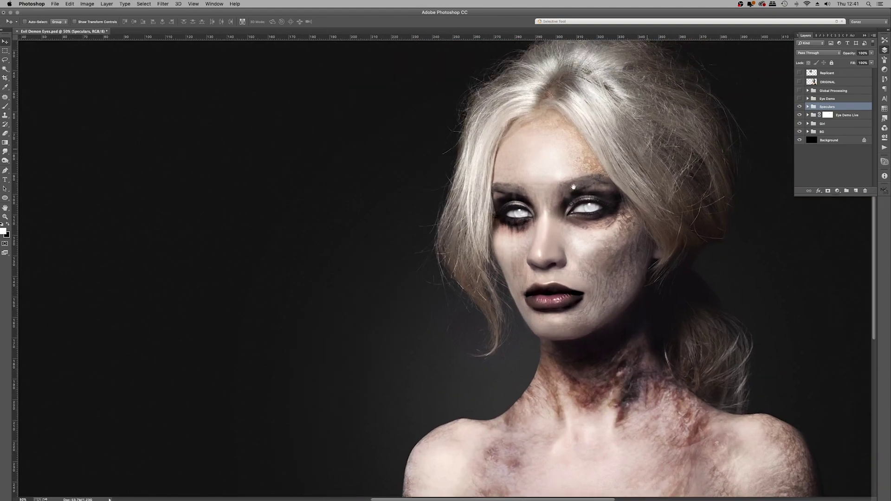
- Expand Eye Demo Live, load the Eye Mask as a selection, and select the Speculars group
left_click(808, 115)
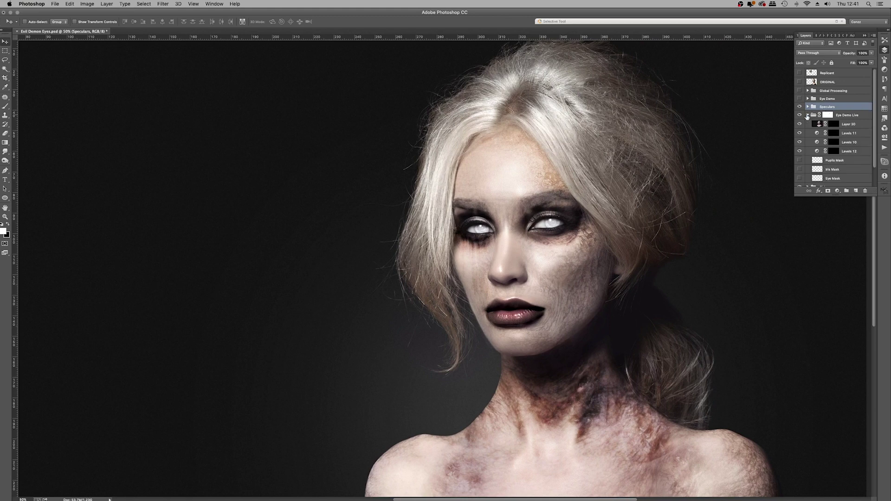
scroll(837, 167, "down", 1)
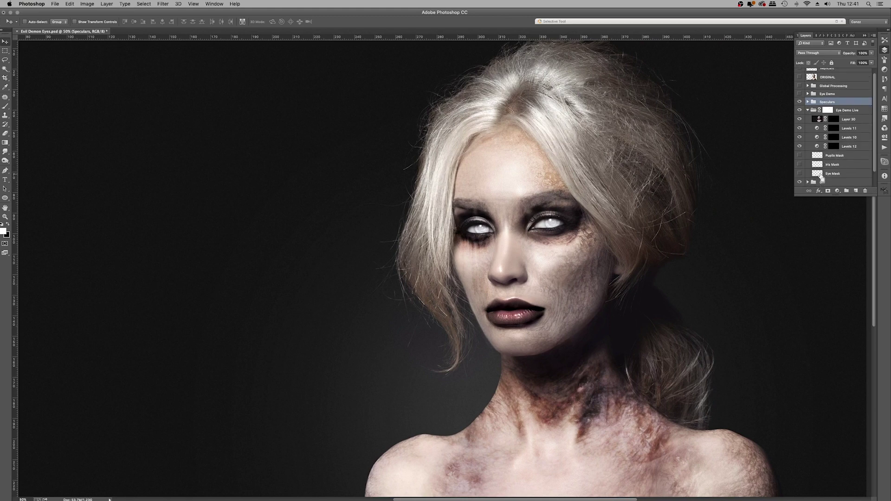
left_click(819, 175, "super")
left_click(851, 121)
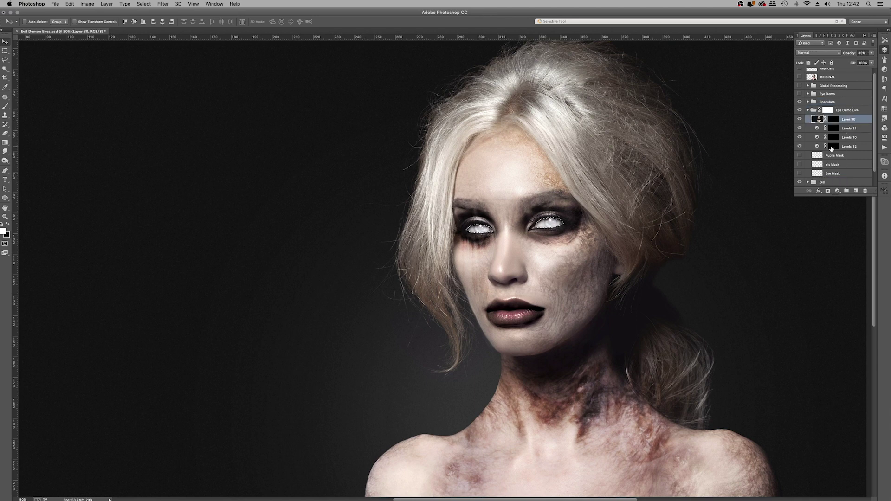
left_click(838, 101)
- Add a Levels 13 adjustment masked to the eyes with midtones at 0.08, then zoom in on them
left_click(837, 190)
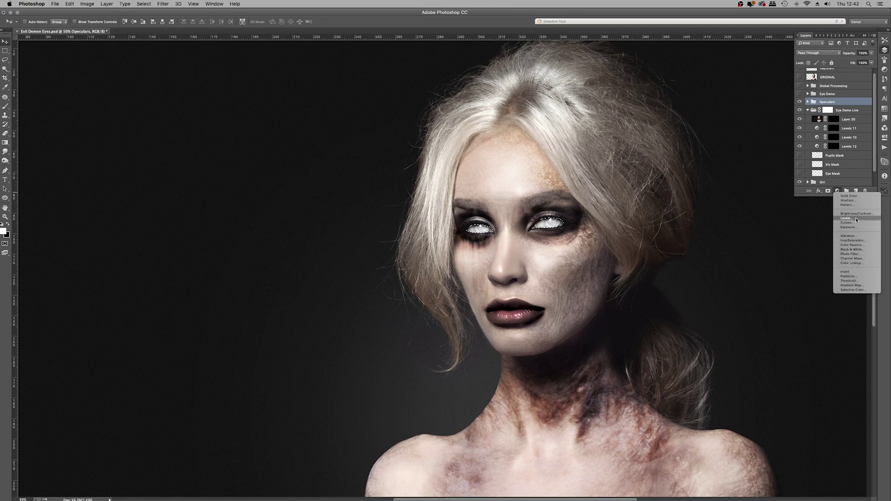
left_click(850, 218)
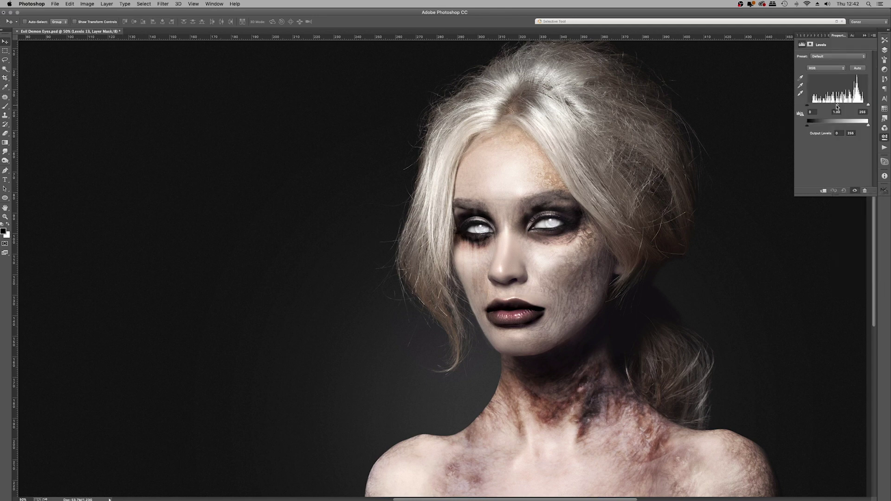
left_click_drag(838, 105, 865, 108)
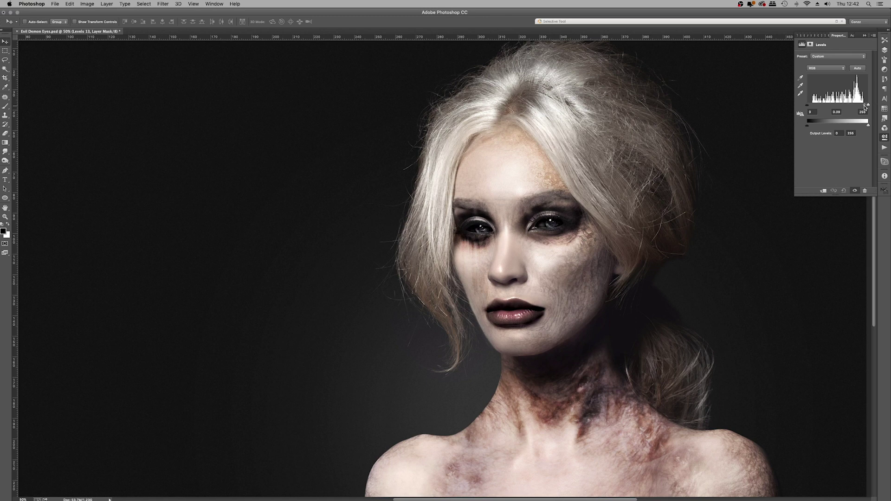
left_click(885, 49)
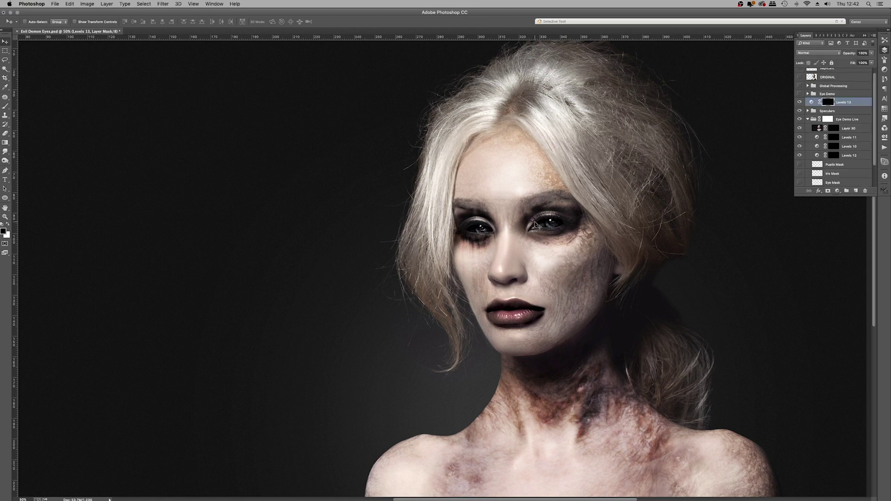
left_click(5, 216)
left_click(537, 225)
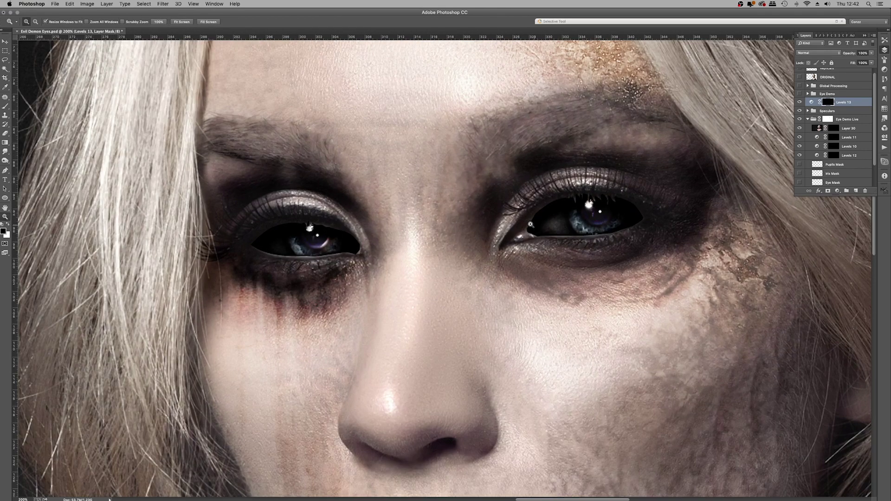
- Apply a 2.0-pixel Gaussian Blur to the Levels 13 eye mask
left_click(163, 4)
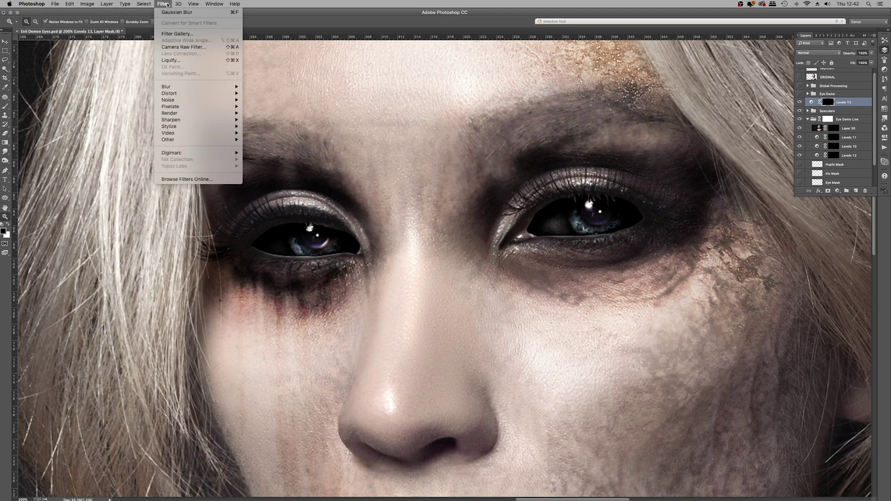
mouse_move(214, 87)
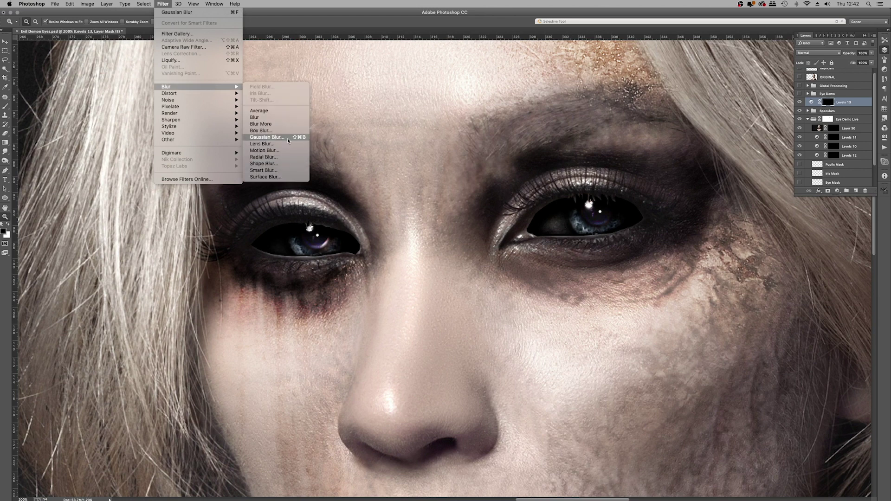
left_click(293, 139)
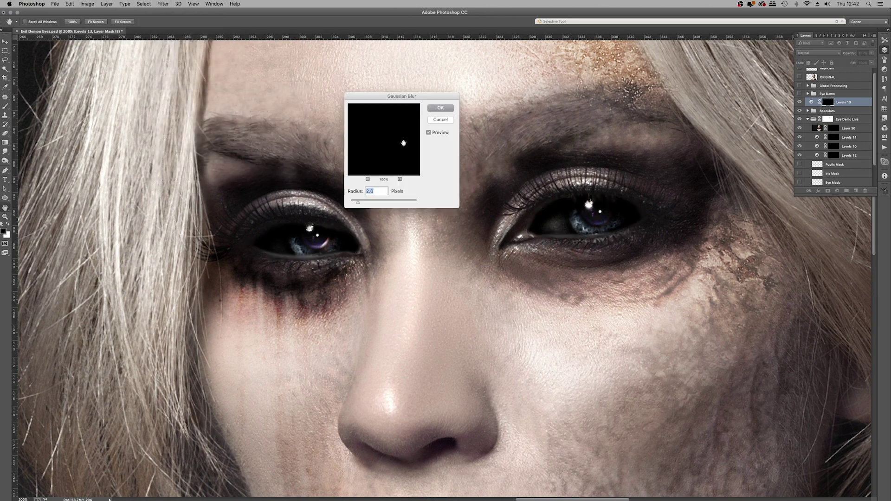
left_click(434, 107)
- Try a size-15 white brush stroke in the left eye's corner, undo it, and zoom out
left_click(2, 106)
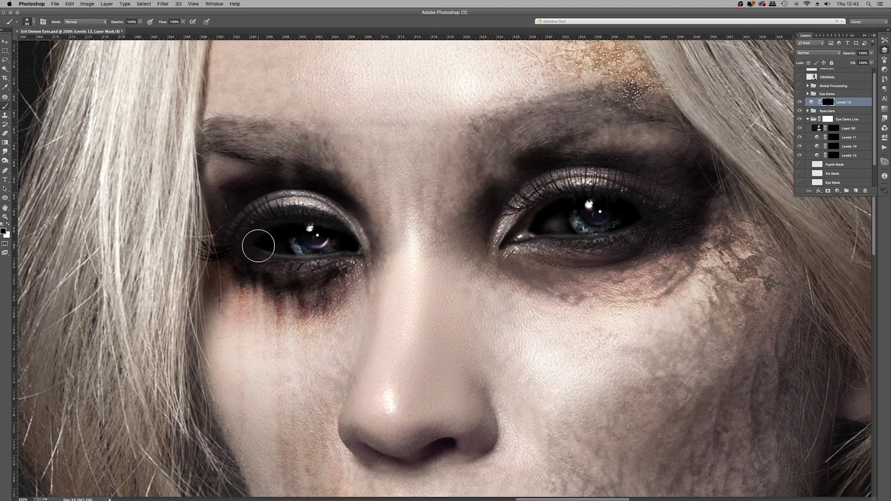
key("bracketleft")
key("bracketleft")
key("bracketleft")
key("bracketleft")
key("bracketleft")
key("bracketleft")
key("bracketleft")
key("bracketleft")
left_click_drag(259, 245, 275, 255)
key("super+z")
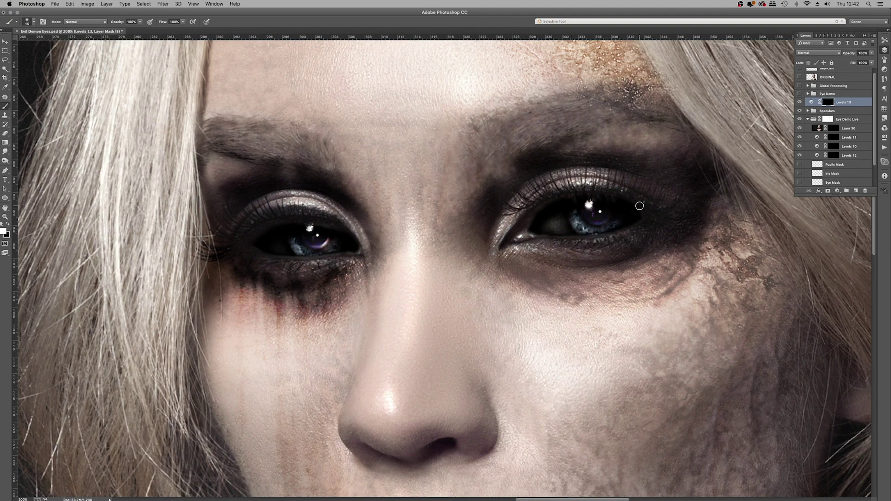
key("super+0")
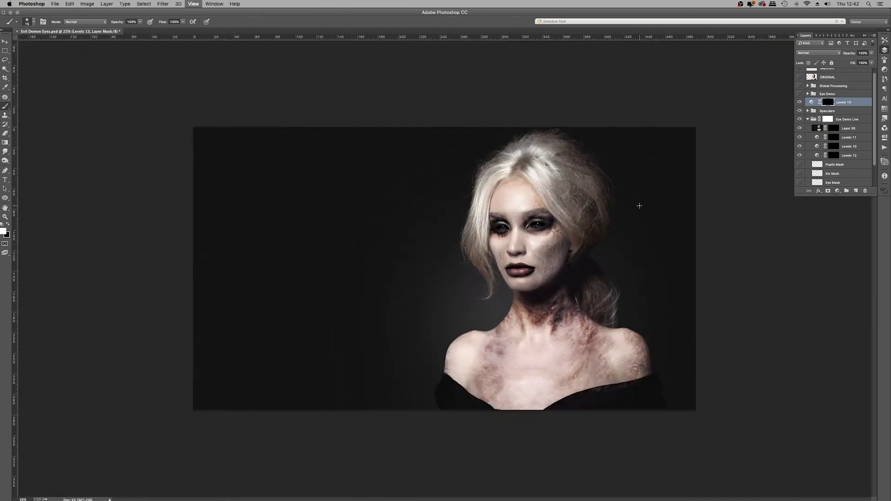
- At 50% zoom, toggle the ORIGINAL layer repeatedly to compare the zombie edit with the unedited photo
key("super+equal")
key("super+equal")
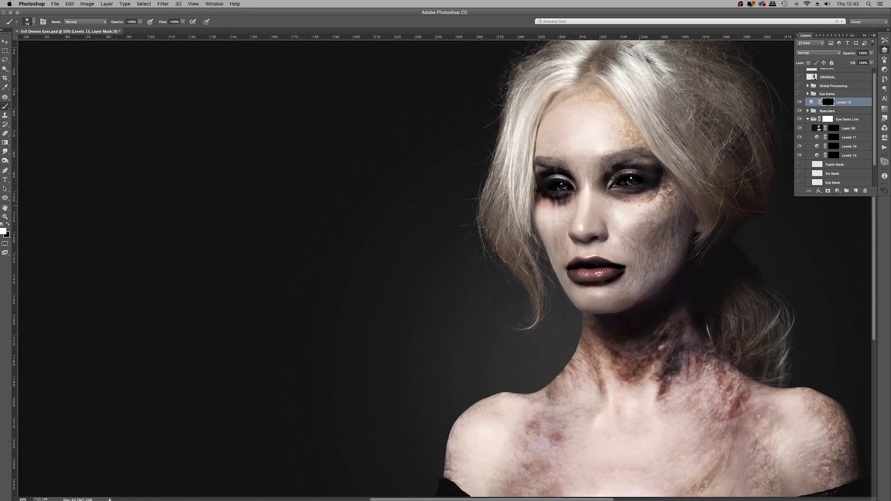
scroll(810, 125, "up", 1)
left_click(800, 83)
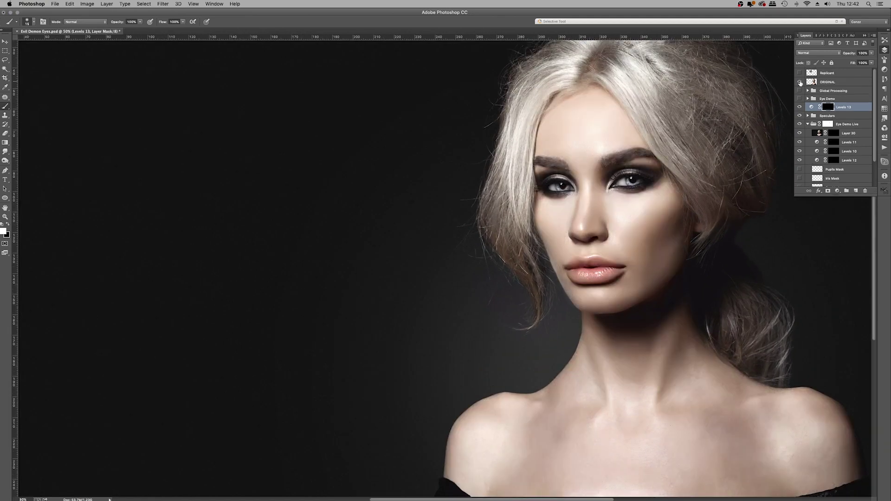
left_click(800, 82)
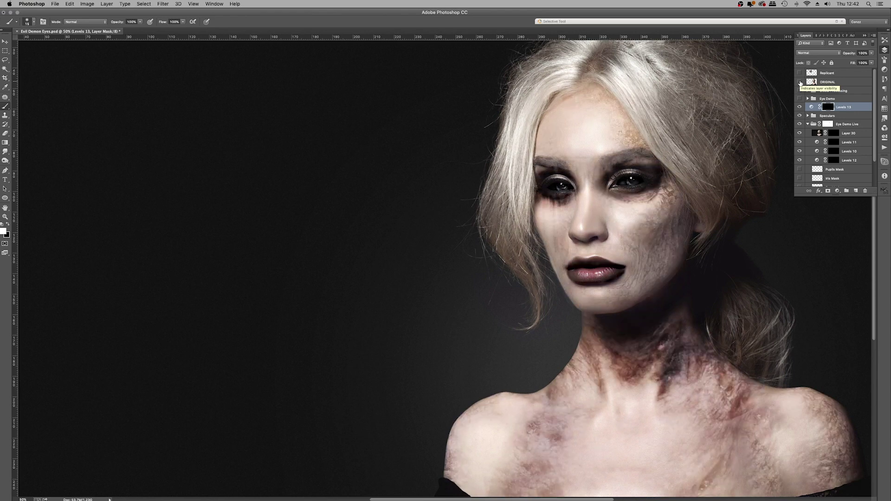
left_click(800, 82)
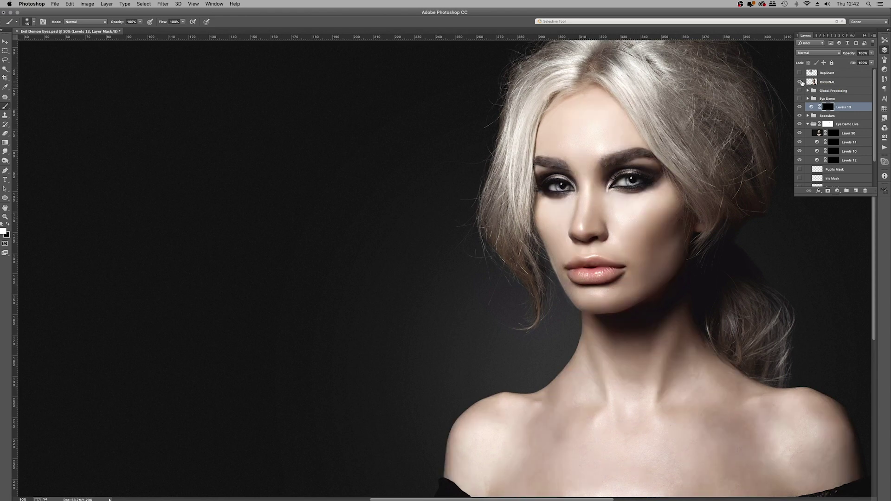
left_click(800, 82)
left_click(800, 83)
- Hide the ORIGINAL layer and the Levels 13 eye darkening, then view the whole image
left_click(800, 82)
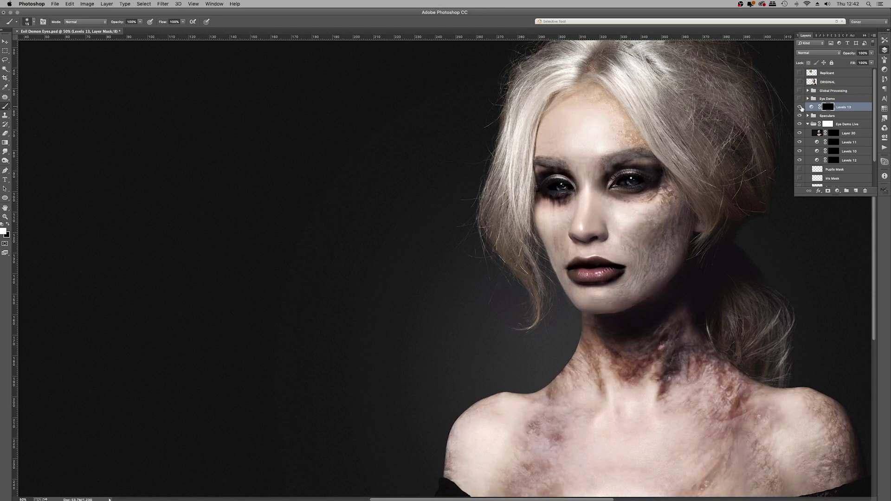
left_click(800, 108)
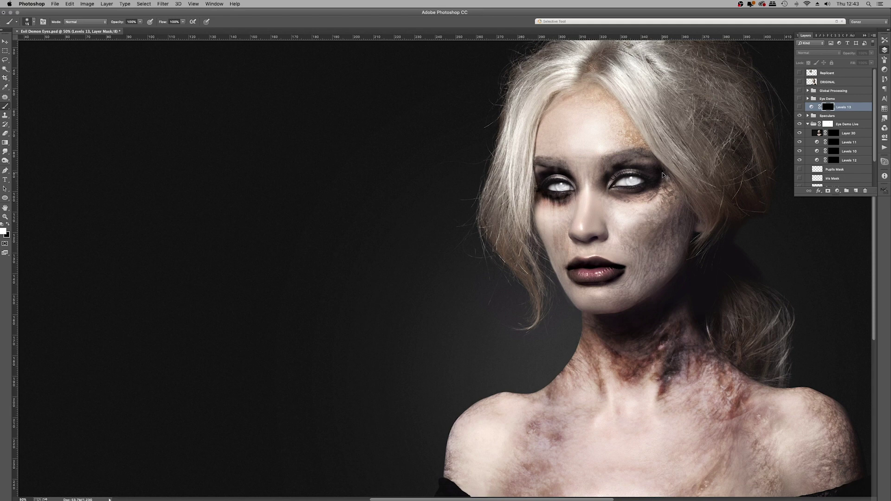
key("super+minus")
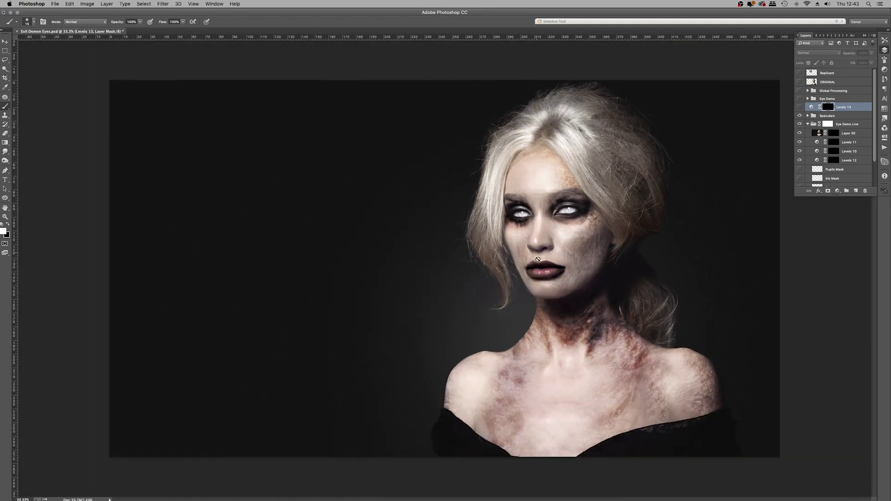